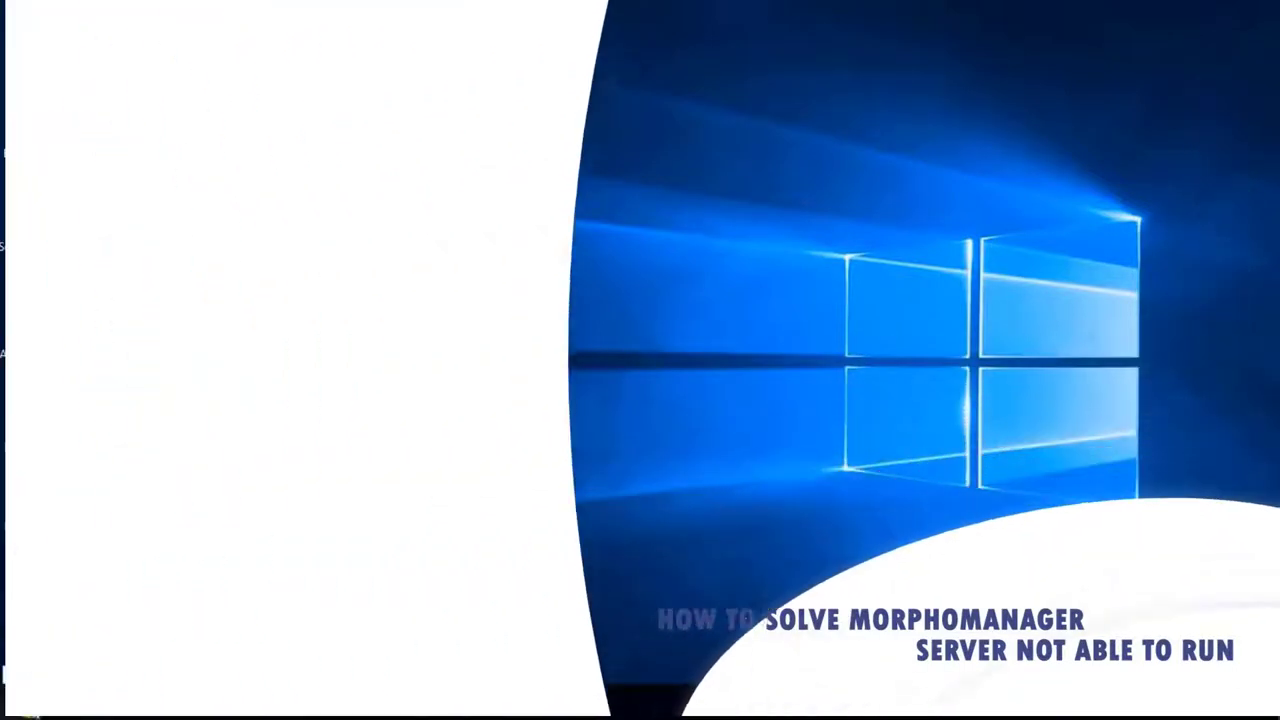
Step: Launch MorphoManager Server Manager as administrator from a Start menu search for 'mo'
click(33, 706)
text(m)
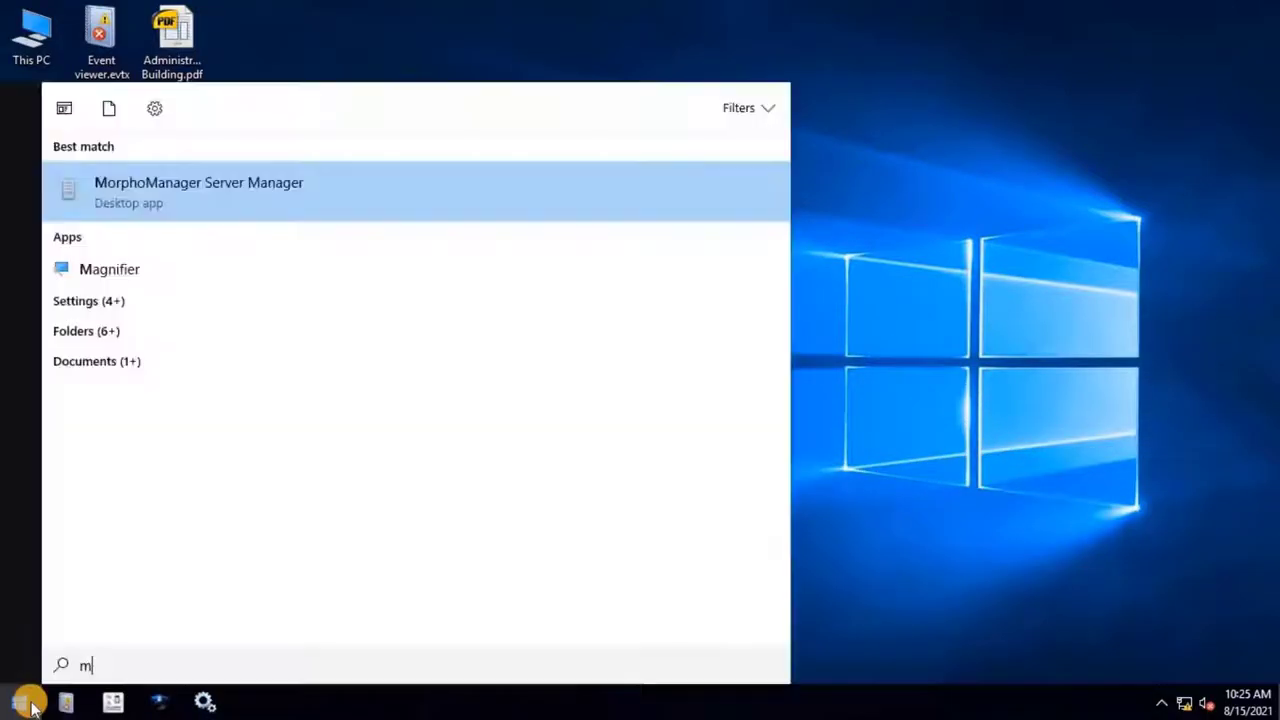
text(o)
key(Return)
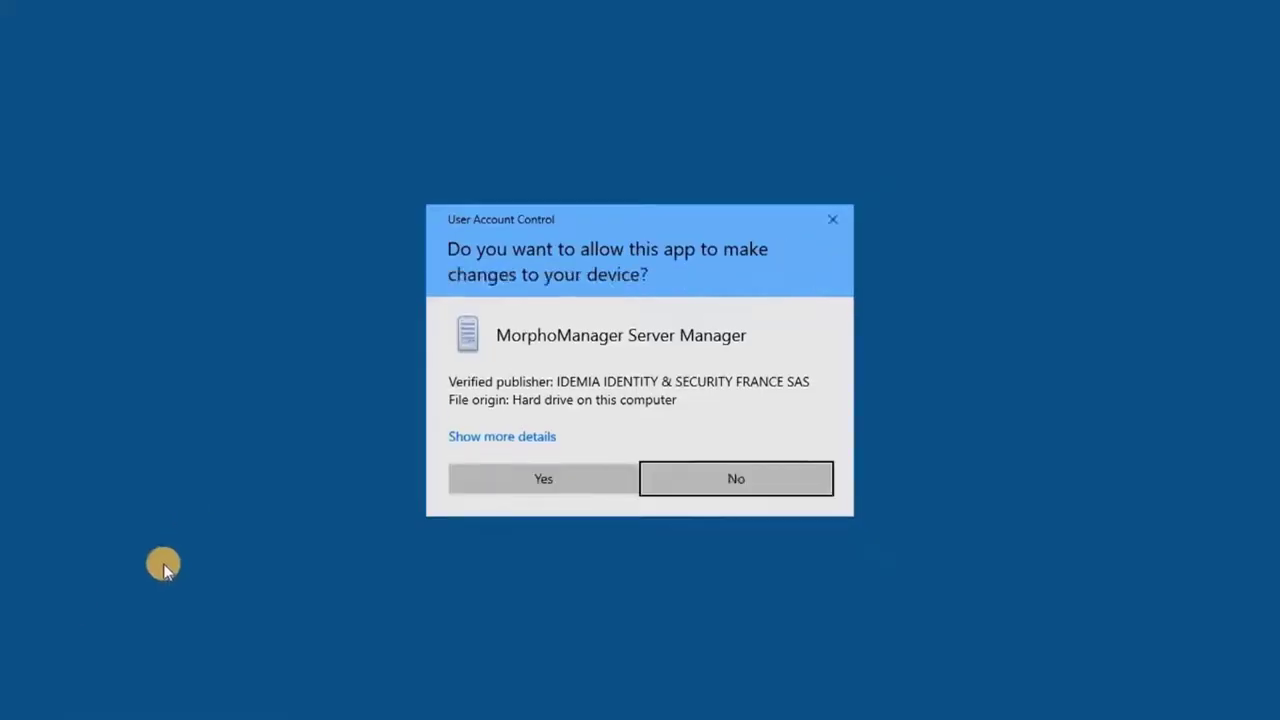
click(531, 484)
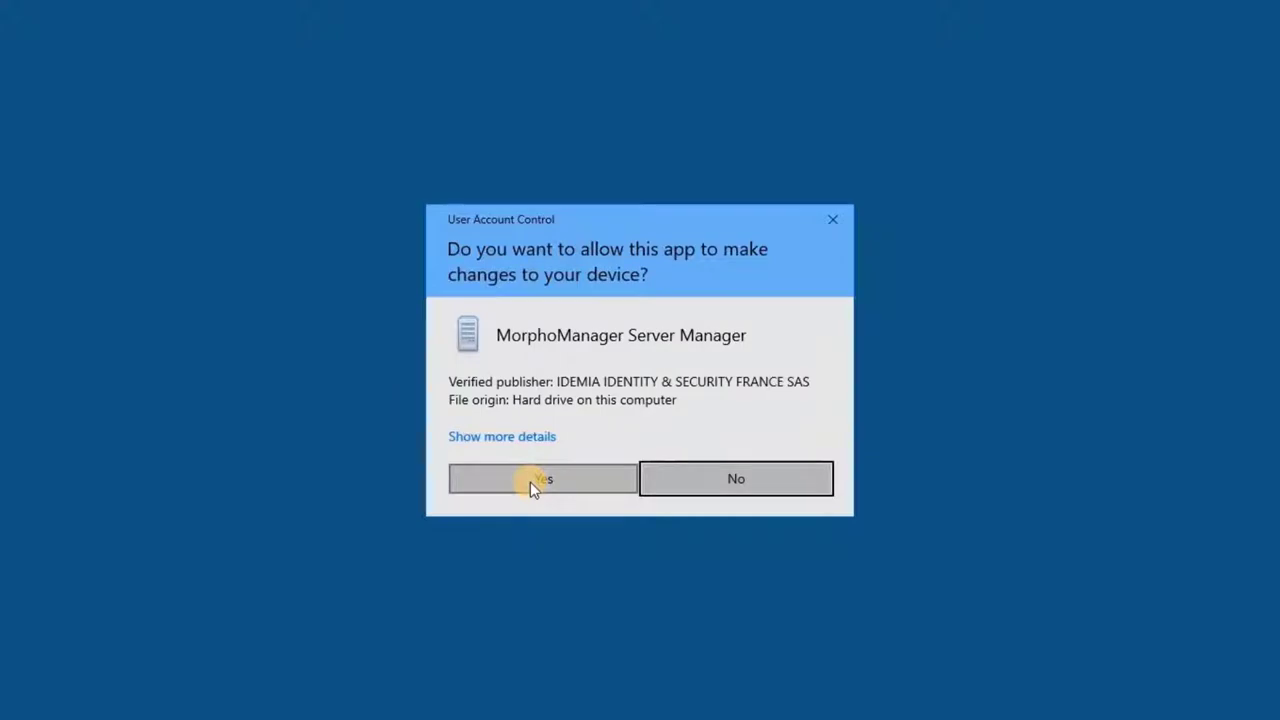
click(530, 482)
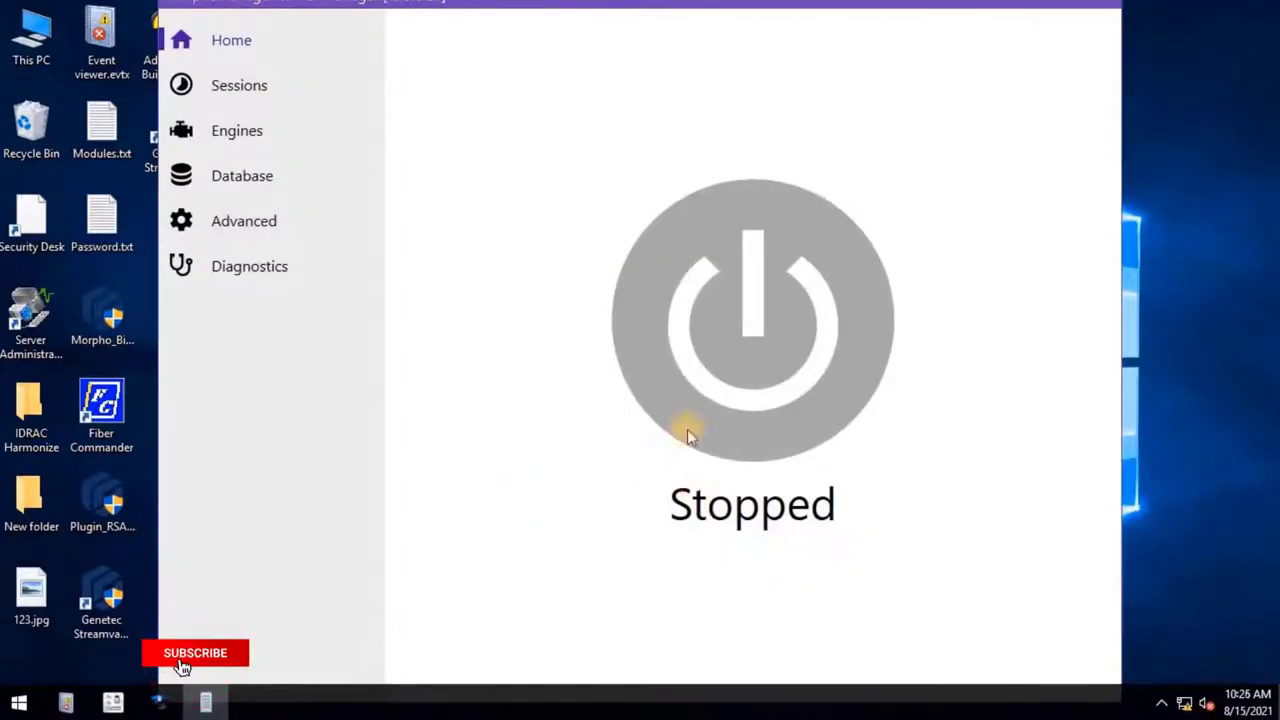
Step: Try starting the server with the Home page power button; it falls back to Stopped
click(729, 395)
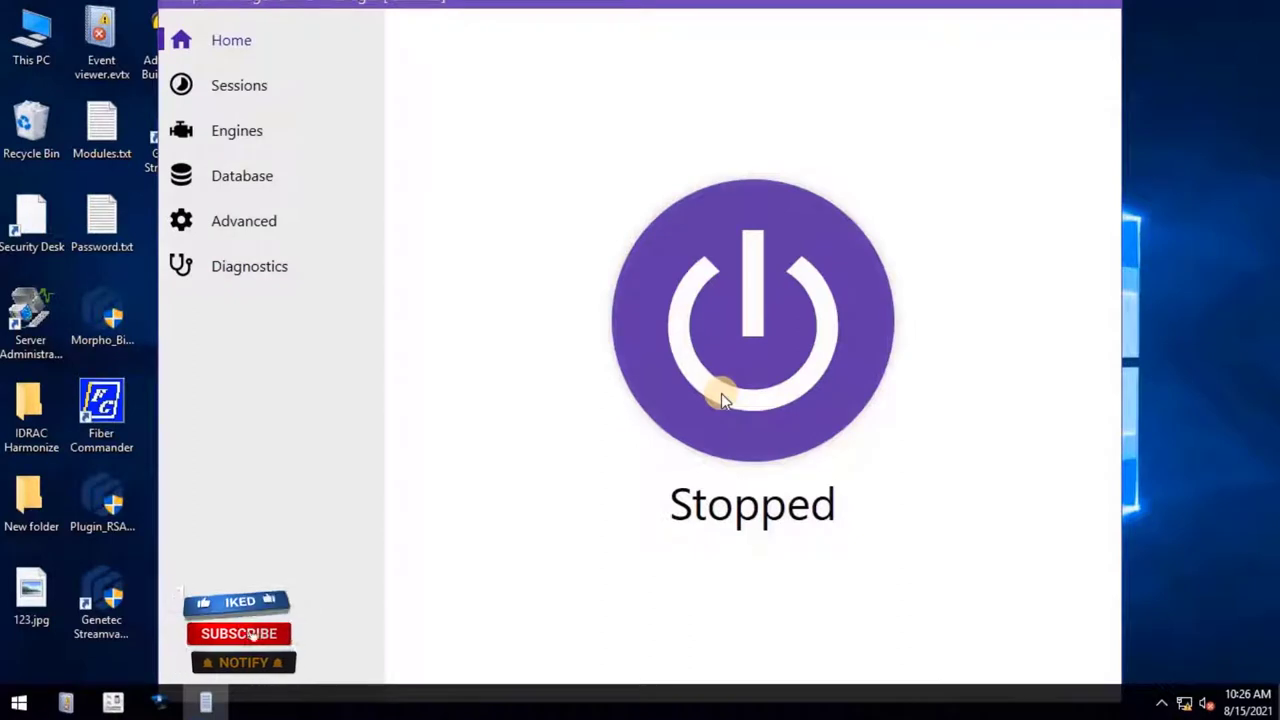
click(721, 393)
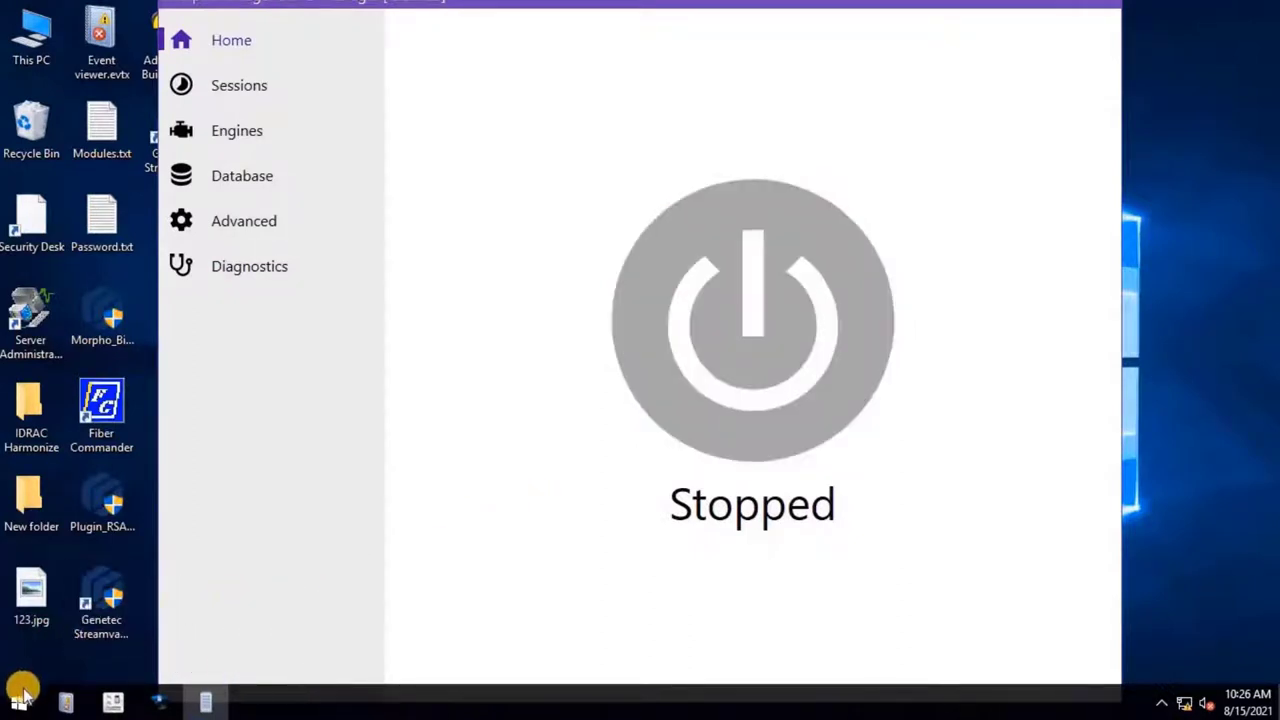
Step: Refresh Event Viewer's Application log to show the newest events
click(67, 701)
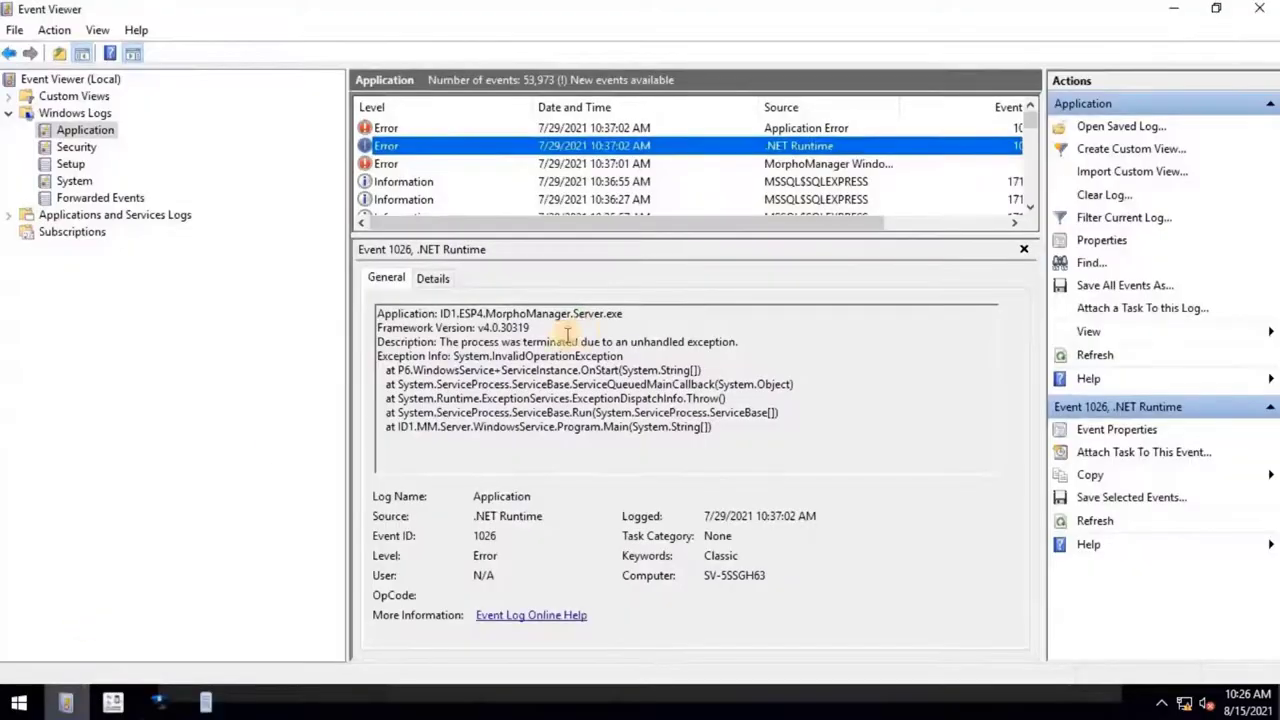
click(82, 130)
click(607, 132)
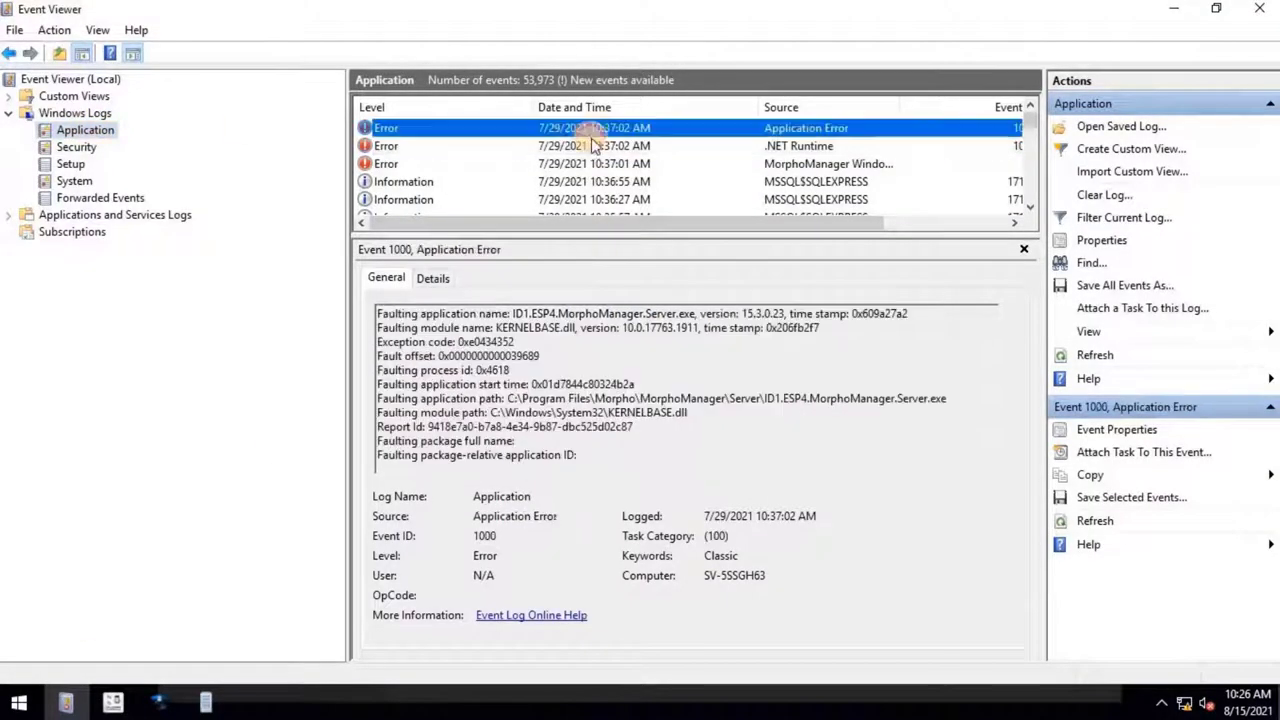
right_click(571, 131)
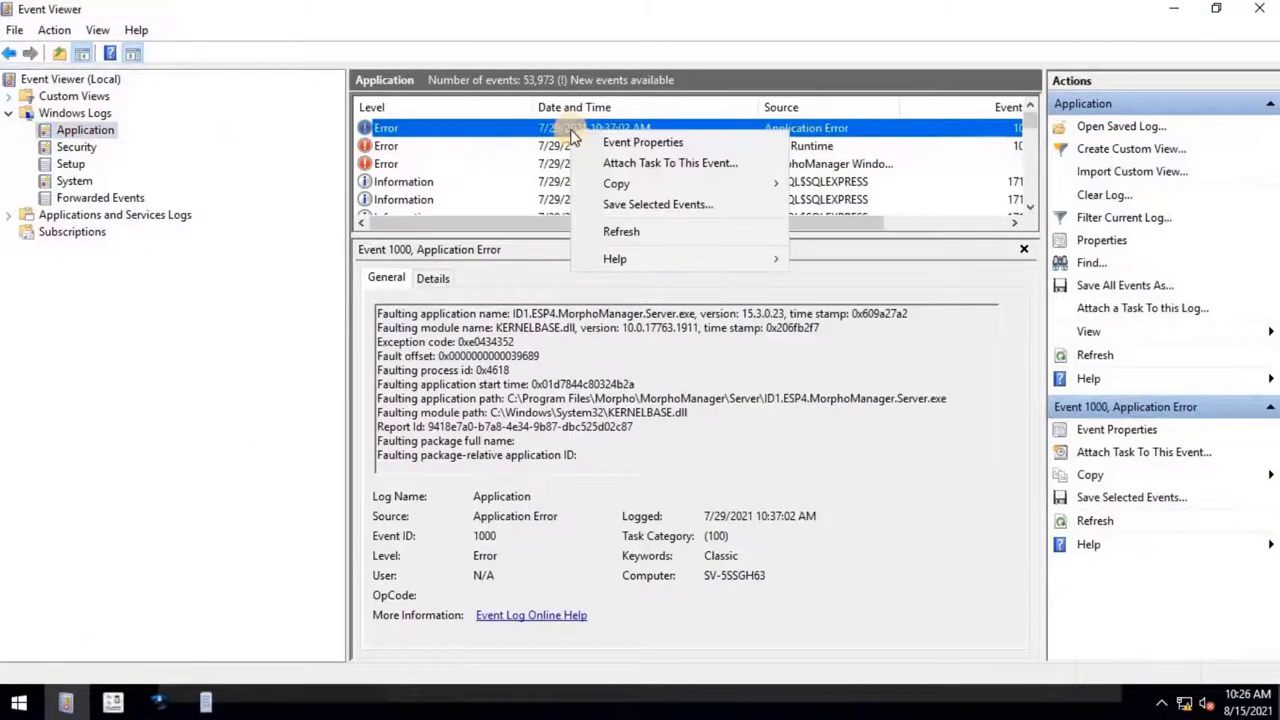
click(617, 234)
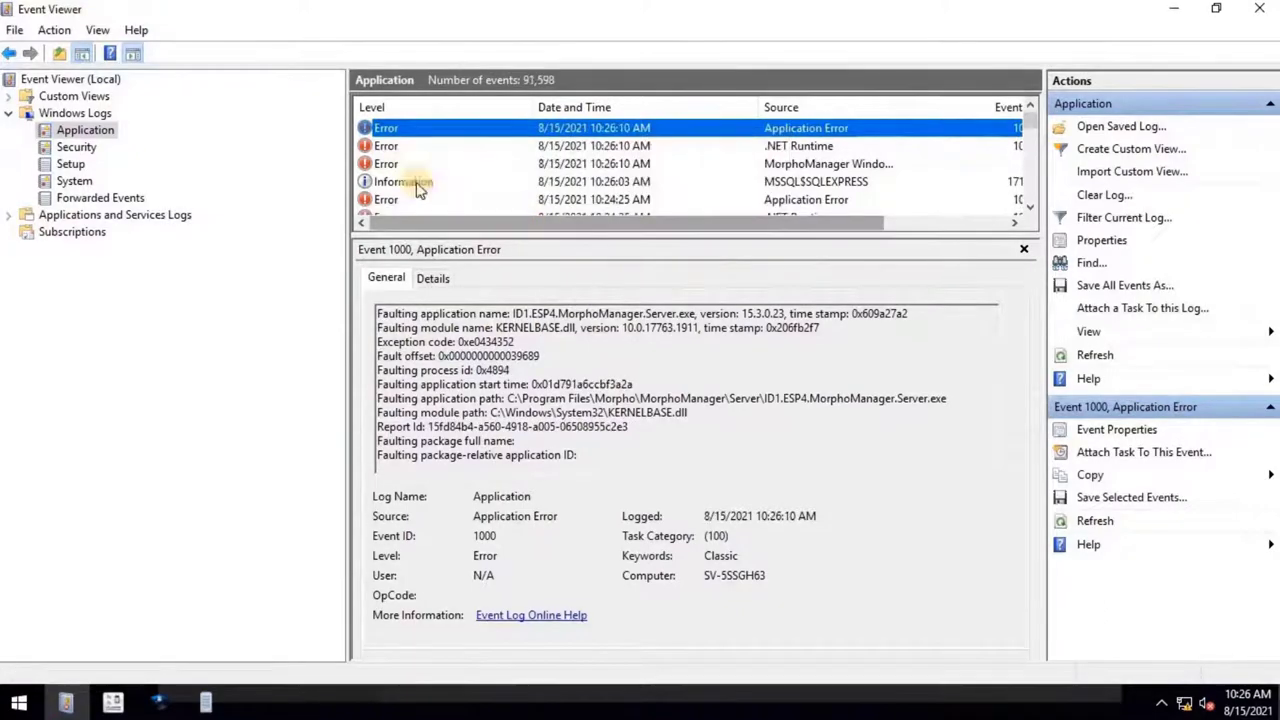
Step: Read the MorphoManager Windows Service 'Access is denied' start error, then minimize Event Viewer
click(785, 166)
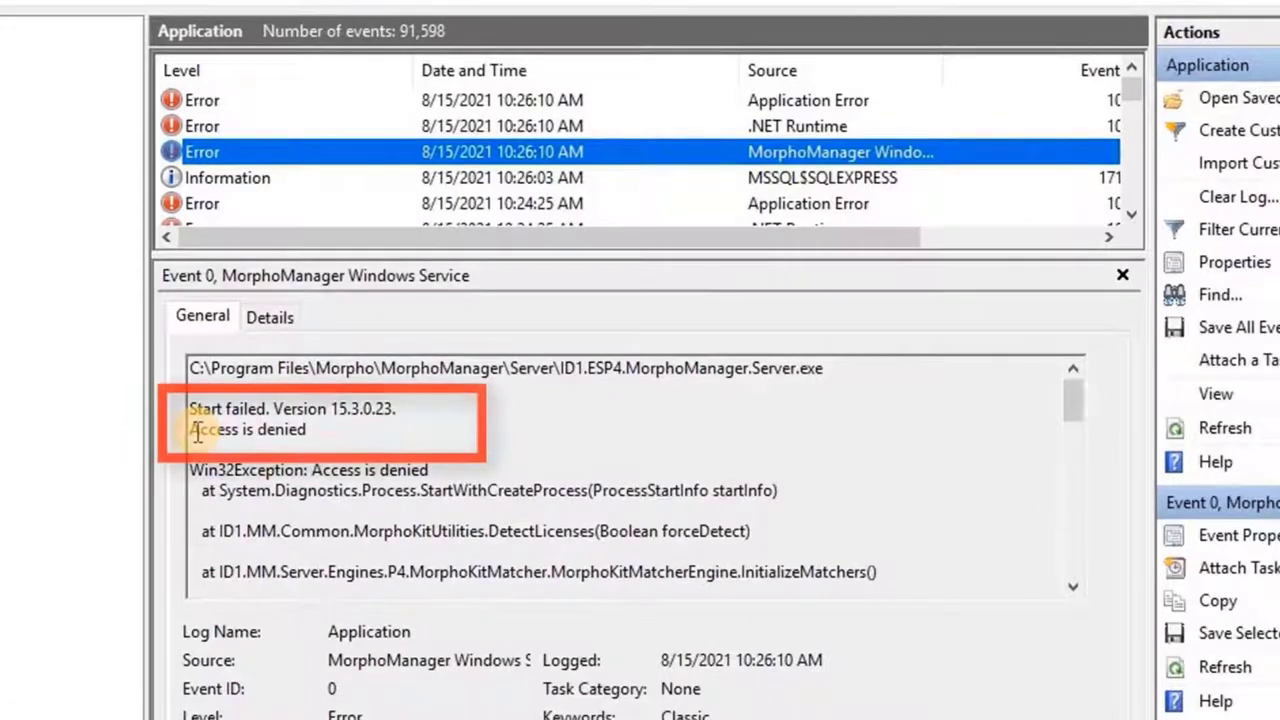
drag(211, 421, 229, 421)
drag(348, 428, 423, 438)
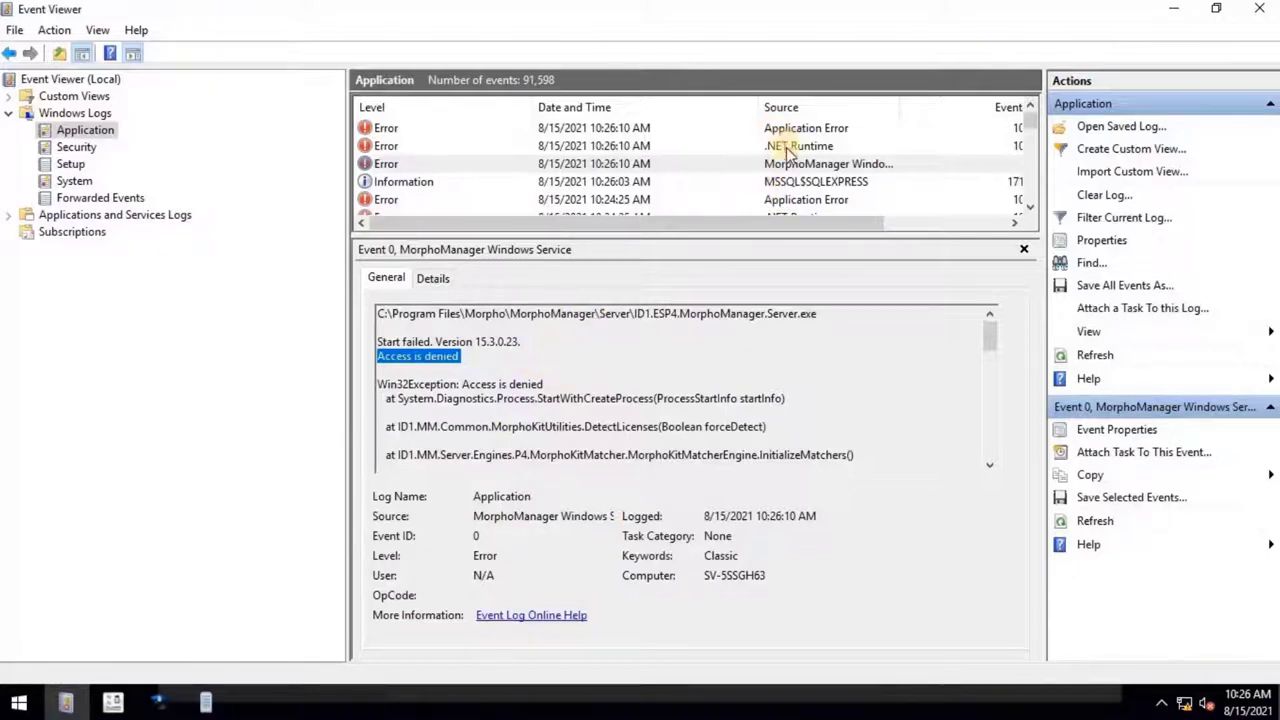
click(1174, 9)
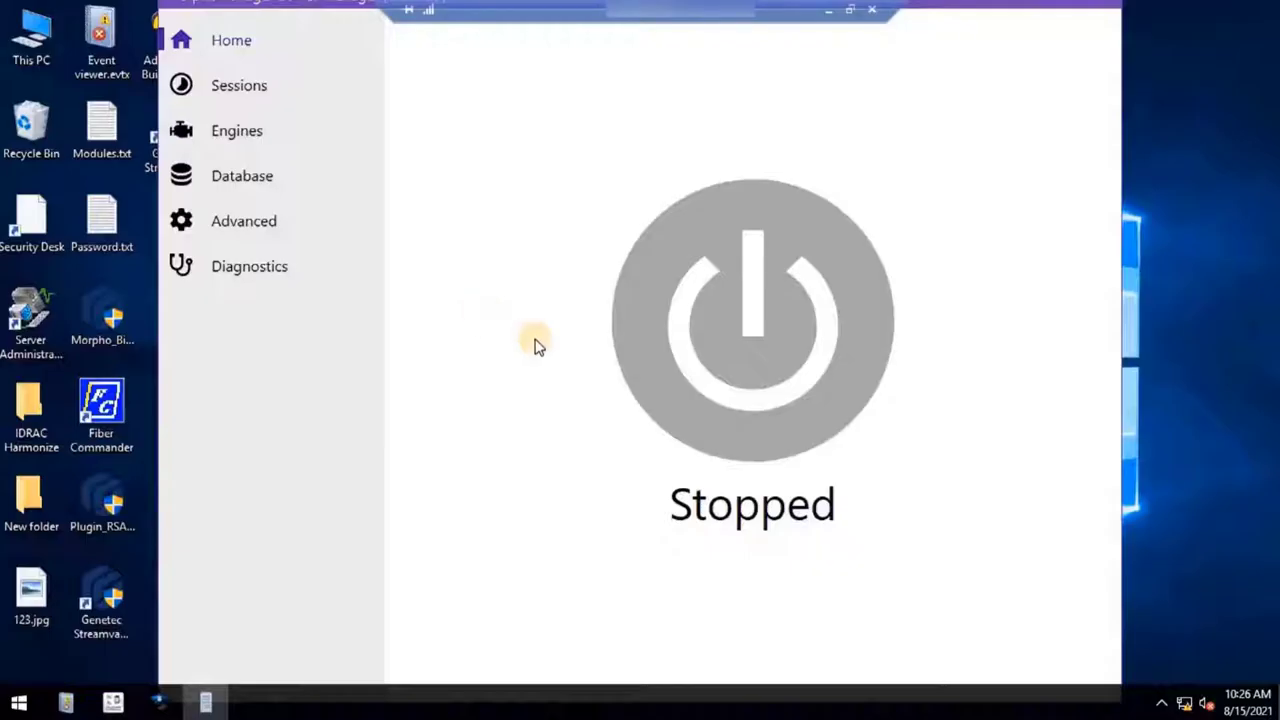
Step: Open Services via 'ser', locate MorphoManager Server and start the service
click(22, 705)
text(ser)
key(Return)
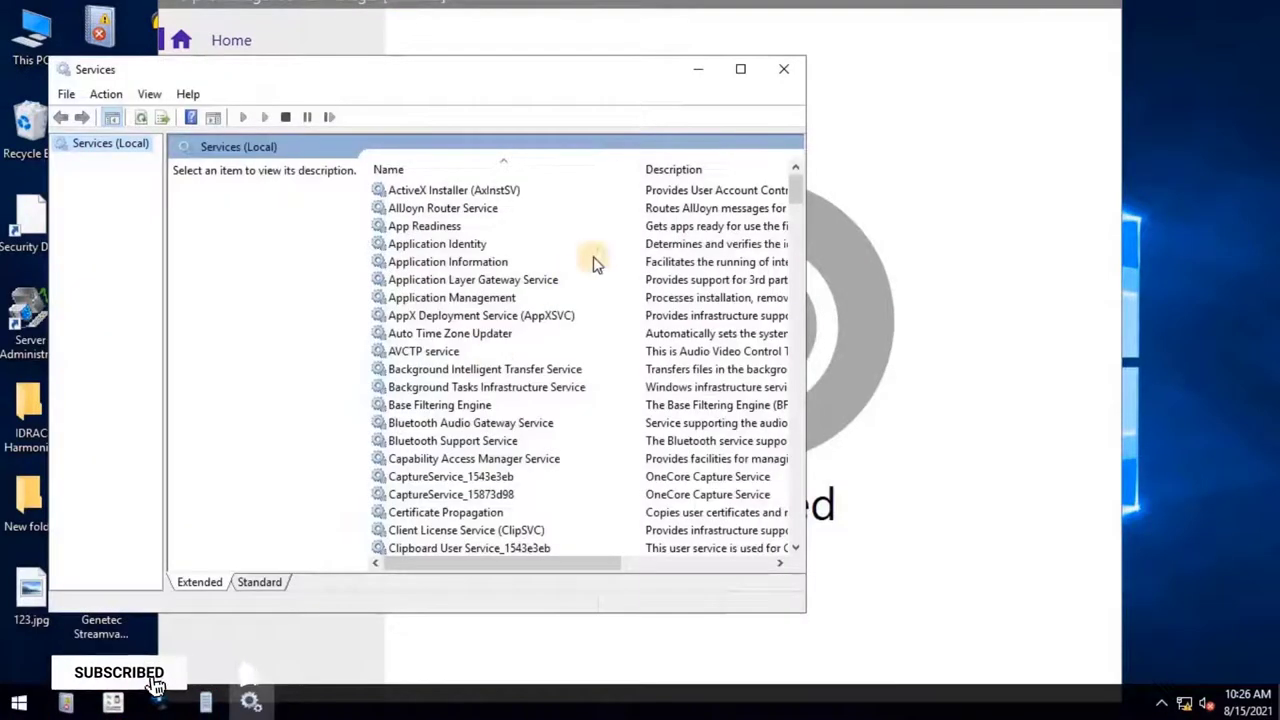
click(741, 70)
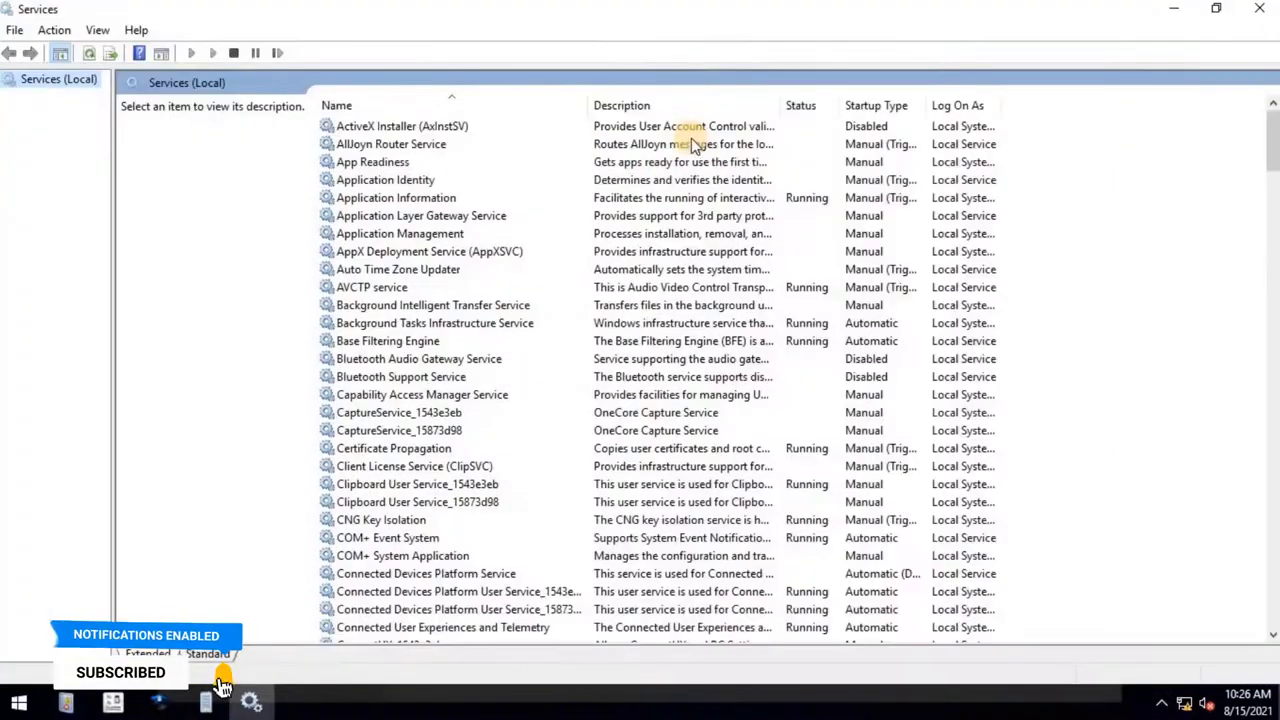
click(632, 218)
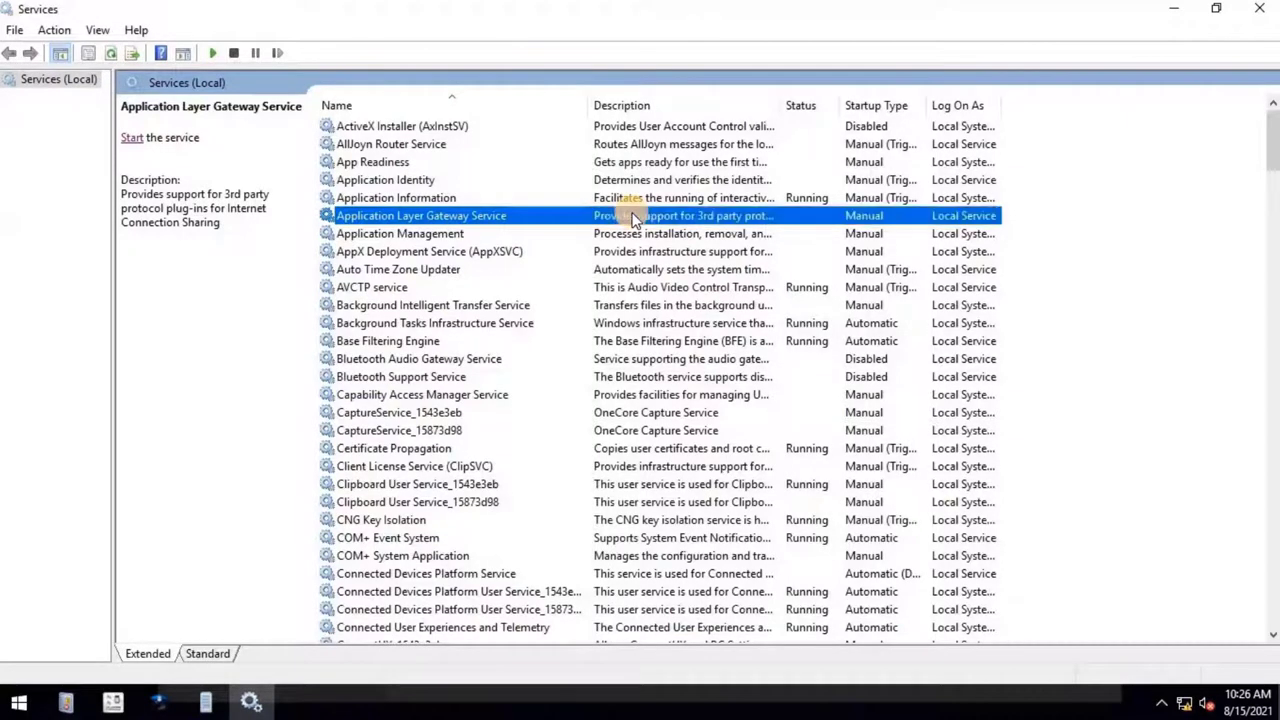
key(m)
key(Down)
key(Down)
key(Down)
key(Down)
key(Down)
key(Down)
key(Down)
key(Down)
key(Down)
key(Down)
key(Down)
key(Down)
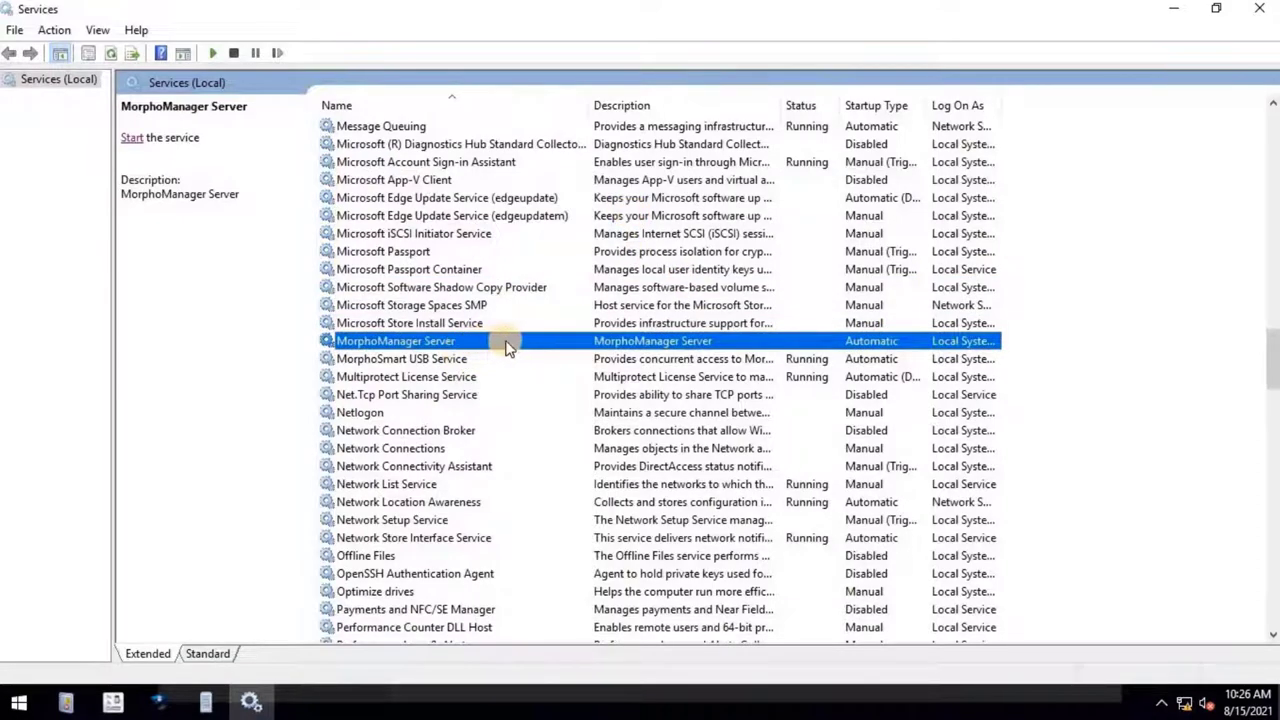
click(128, 140)
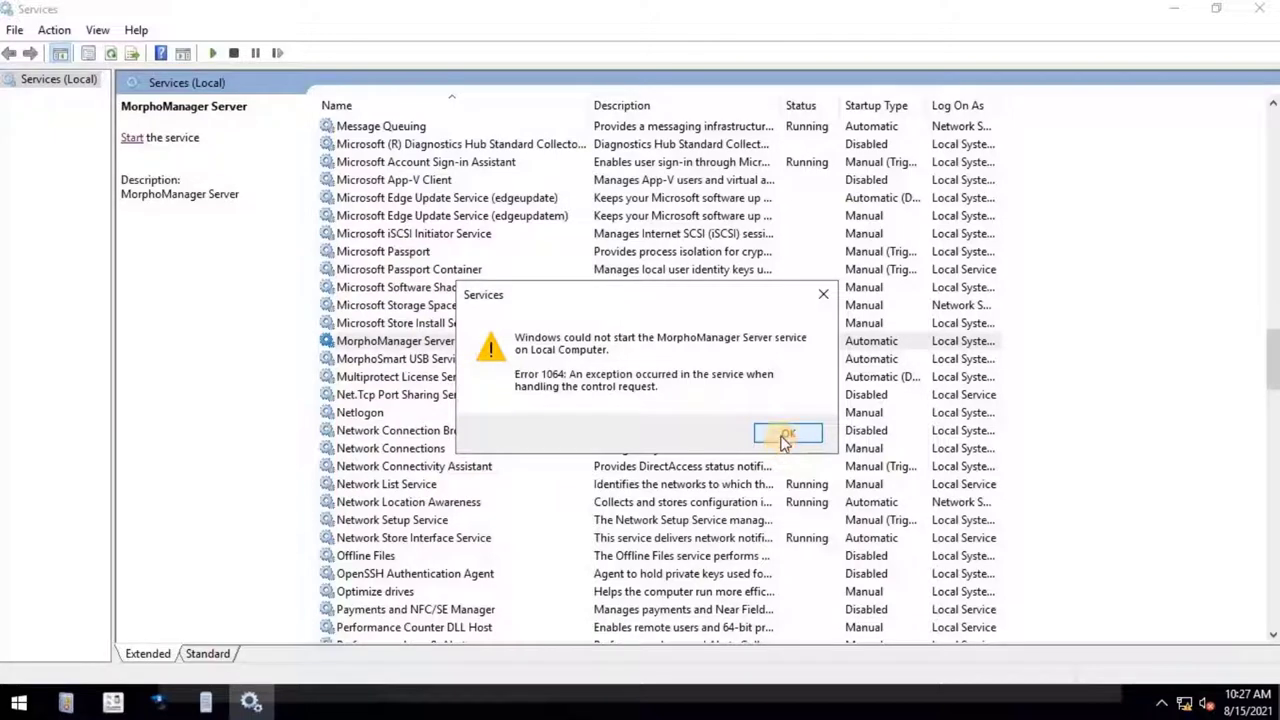
Step: Dismiss the Error 1064 service start failure message
click(786, 438)
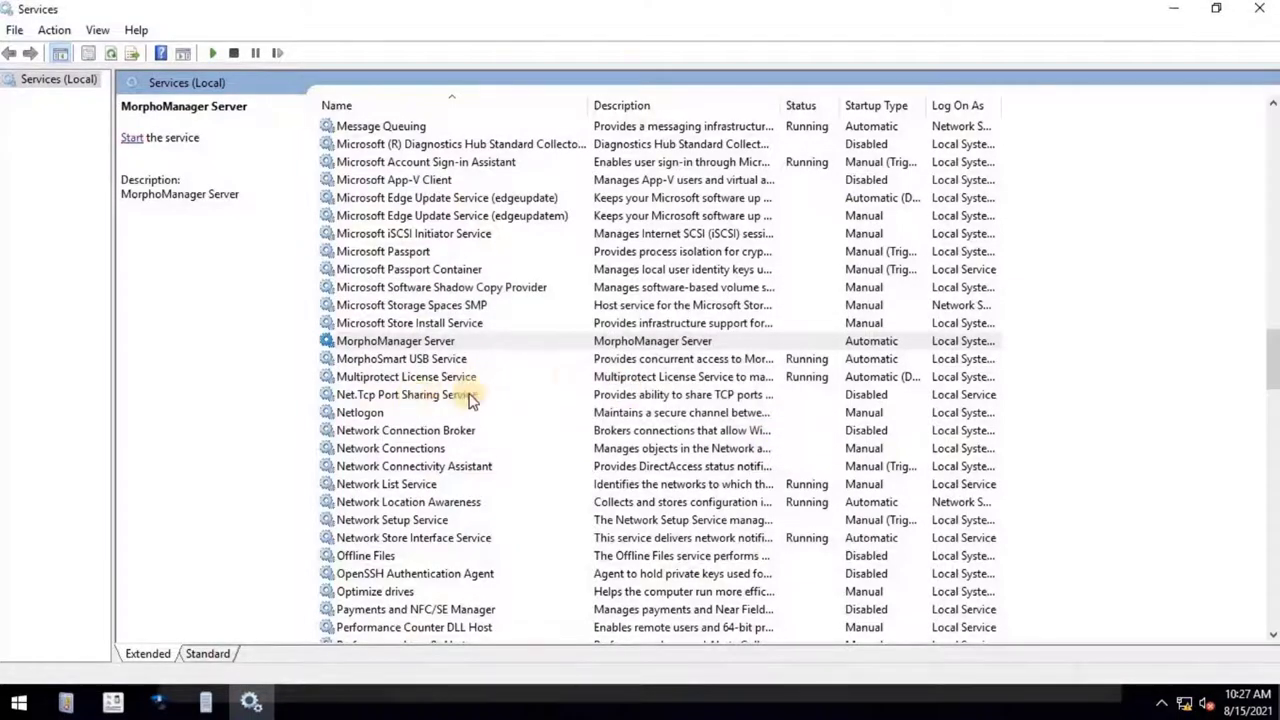
Step: Stop Multiprotect License Service, start MorphoManager Server, then minimize Services
click(438, 378)
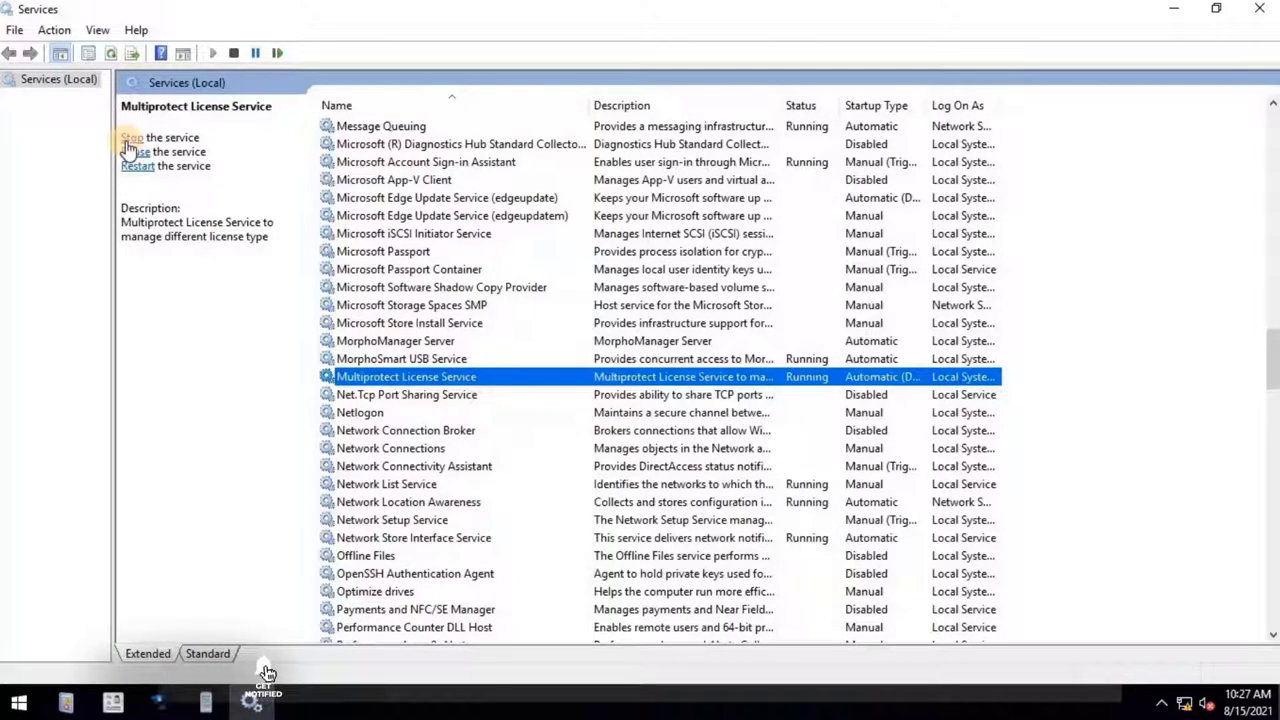
click(131, 138)
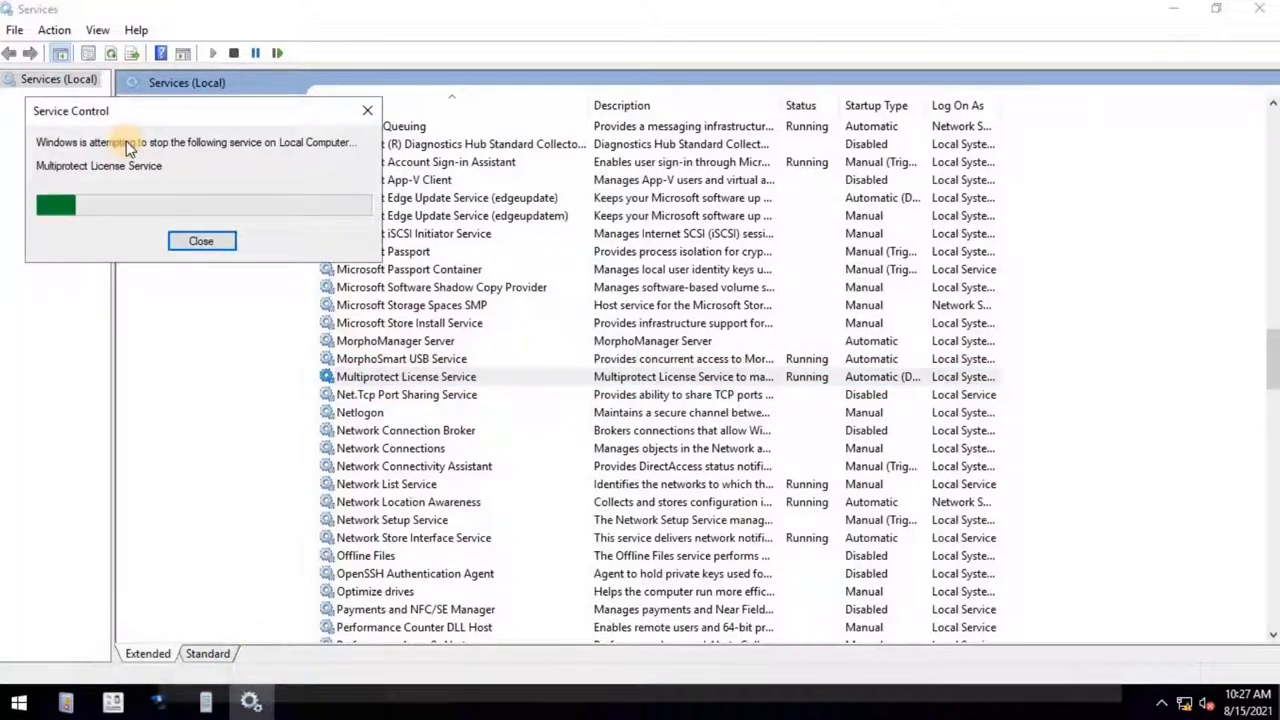
click(383, 341)
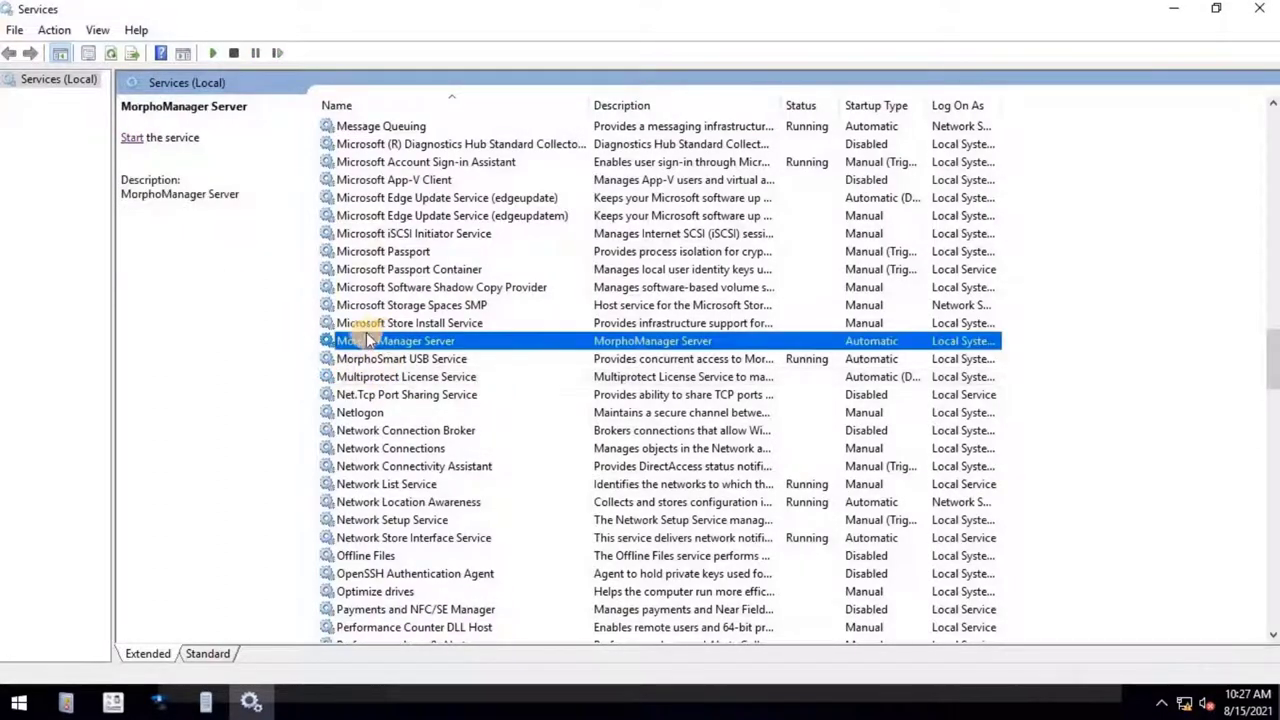
click(132, 140)
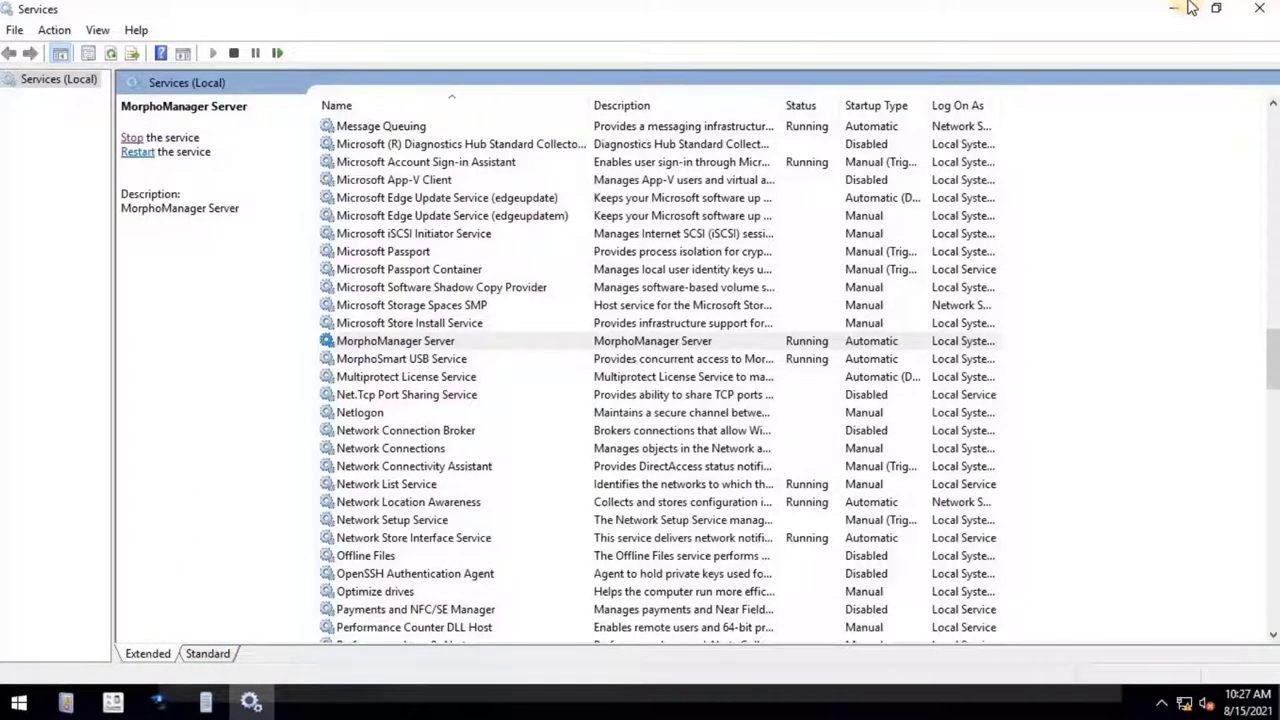
click(1190, 8)
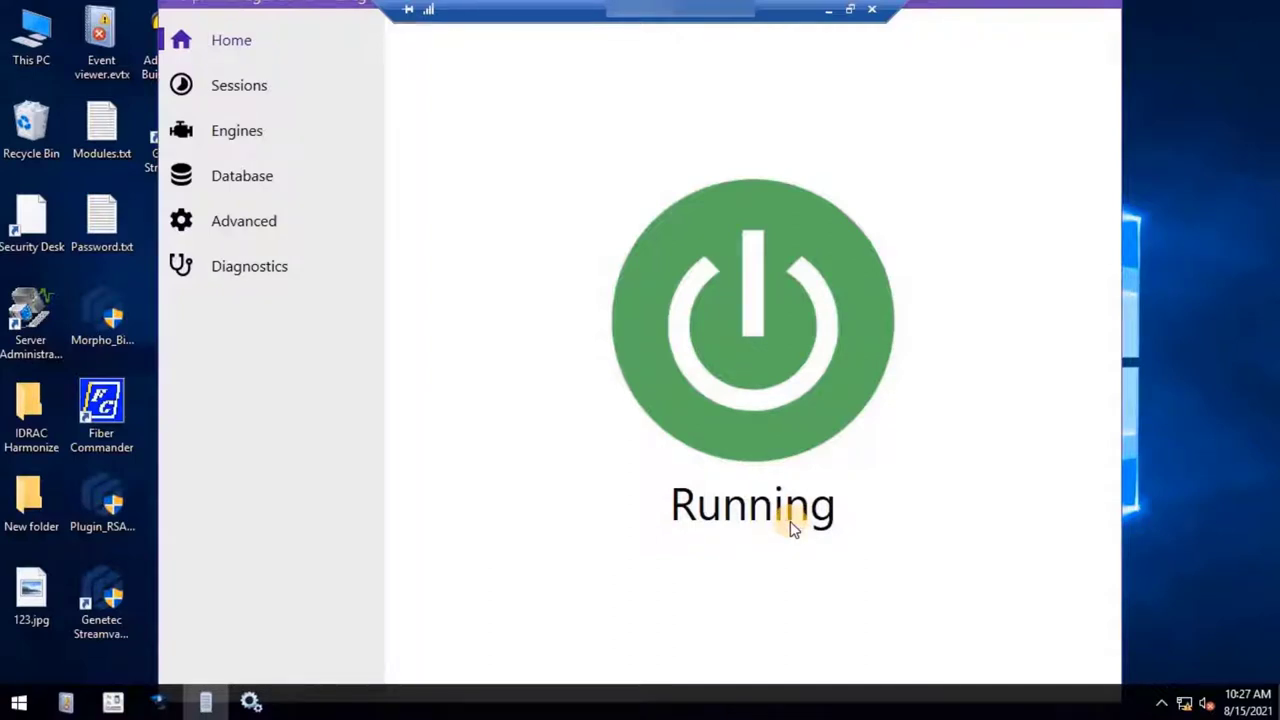
Step: Bring back Services and open the Multiprotect License Service properties
click(251, 702)
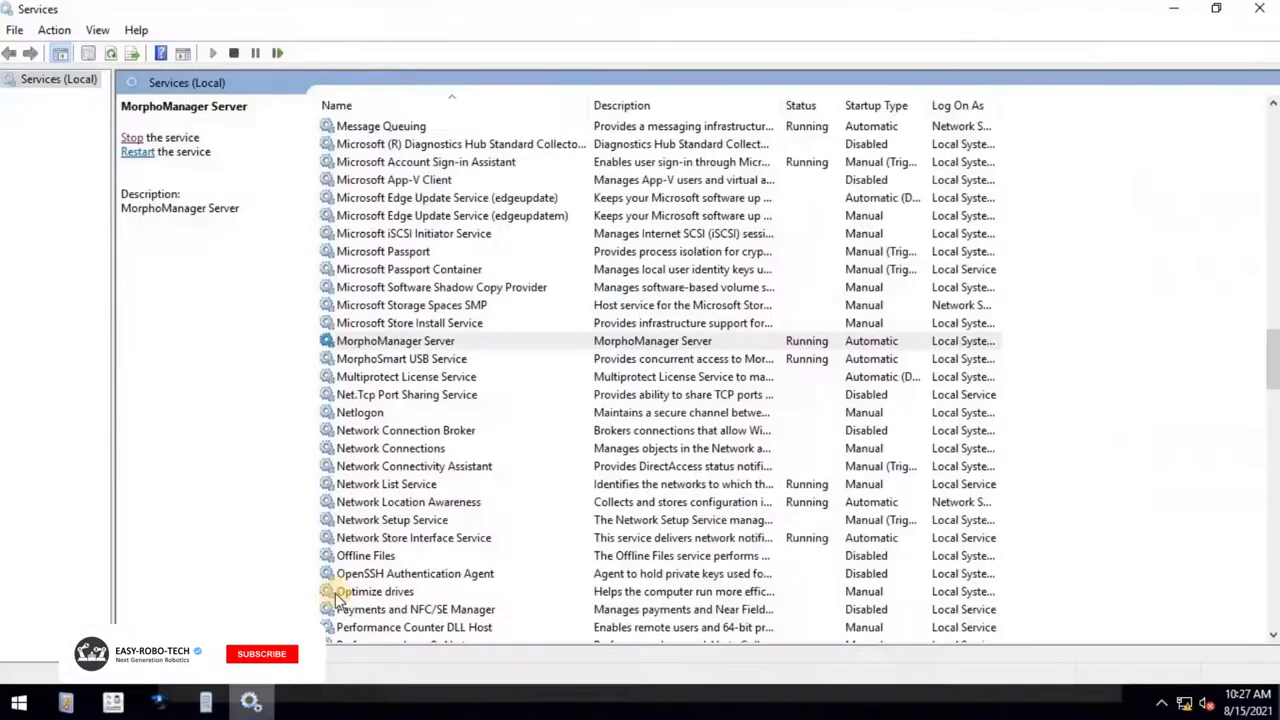
click(416, 377)
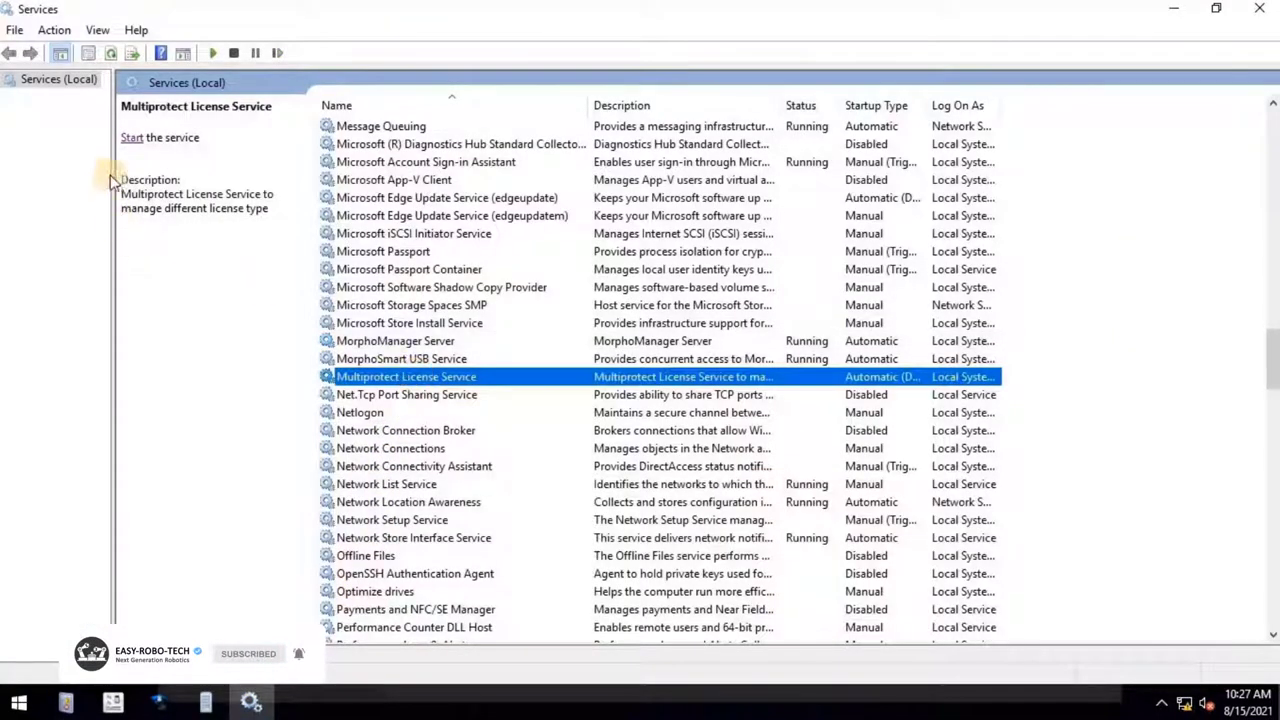
click(390, 380)
right_click(390, 380)
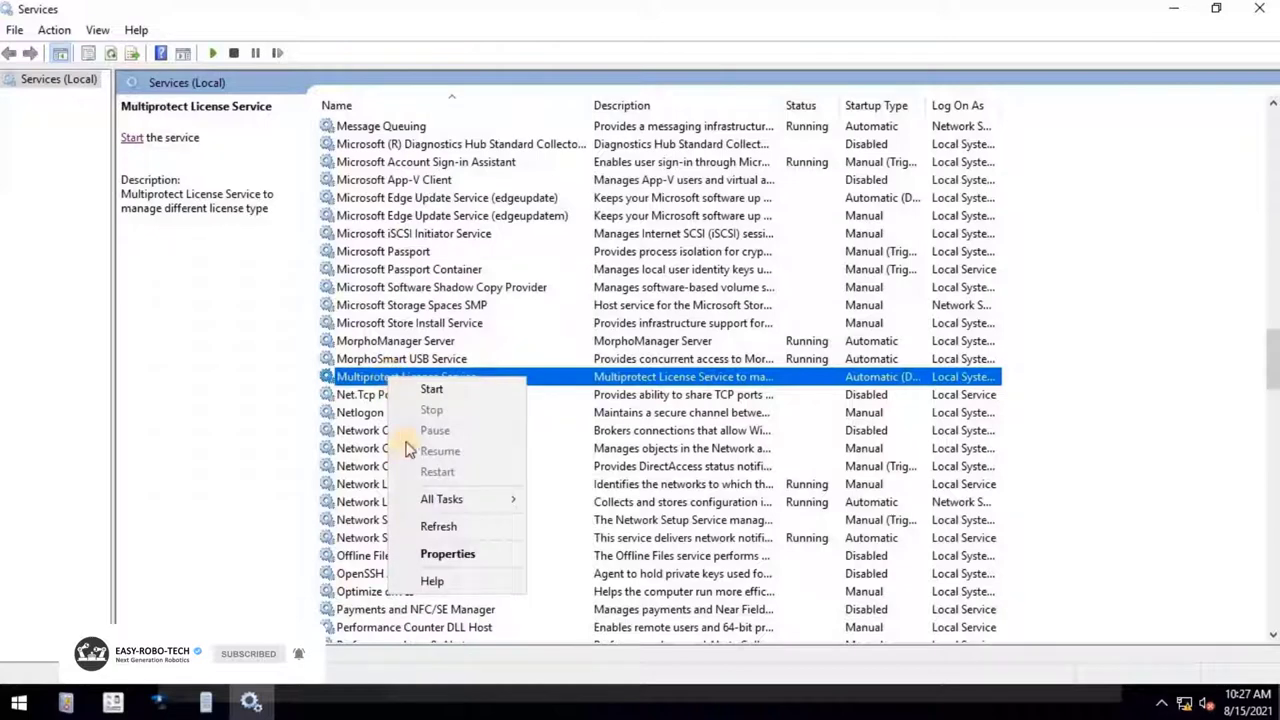
click(434, 549)
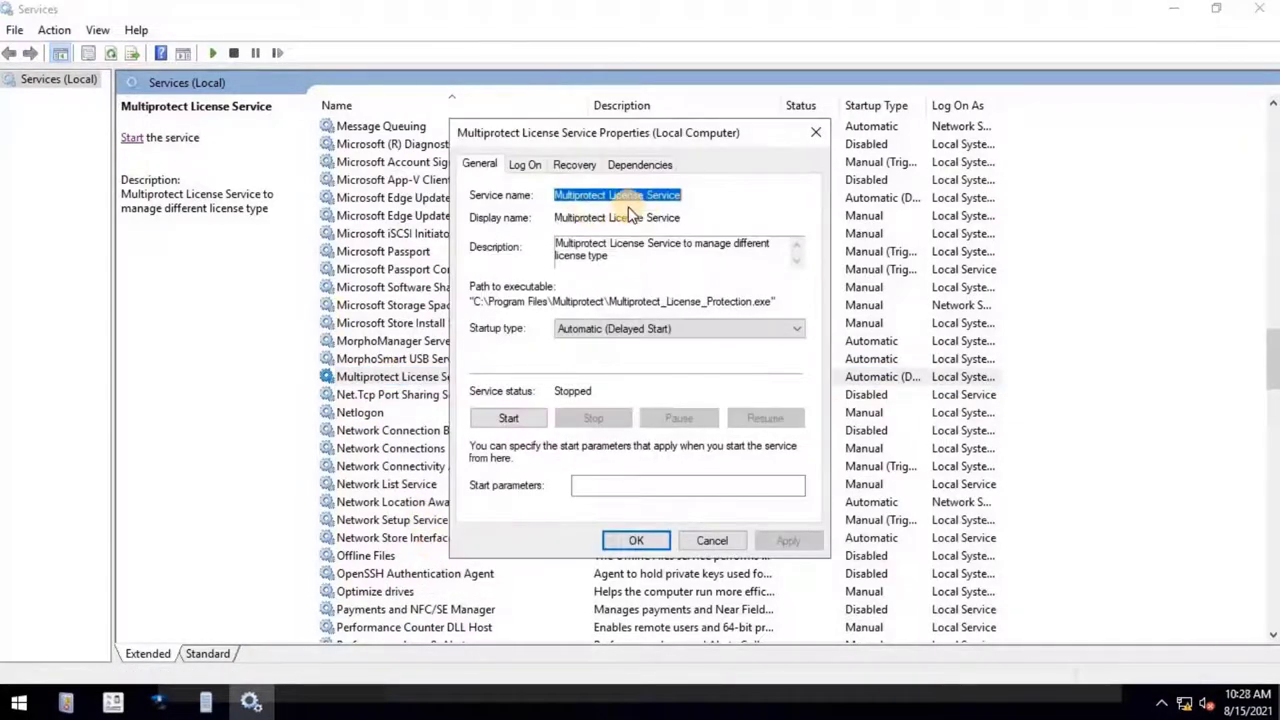
Step: Keep startup type Automatic (Delayed Start), start the service, and close its properties
click(638, 336)
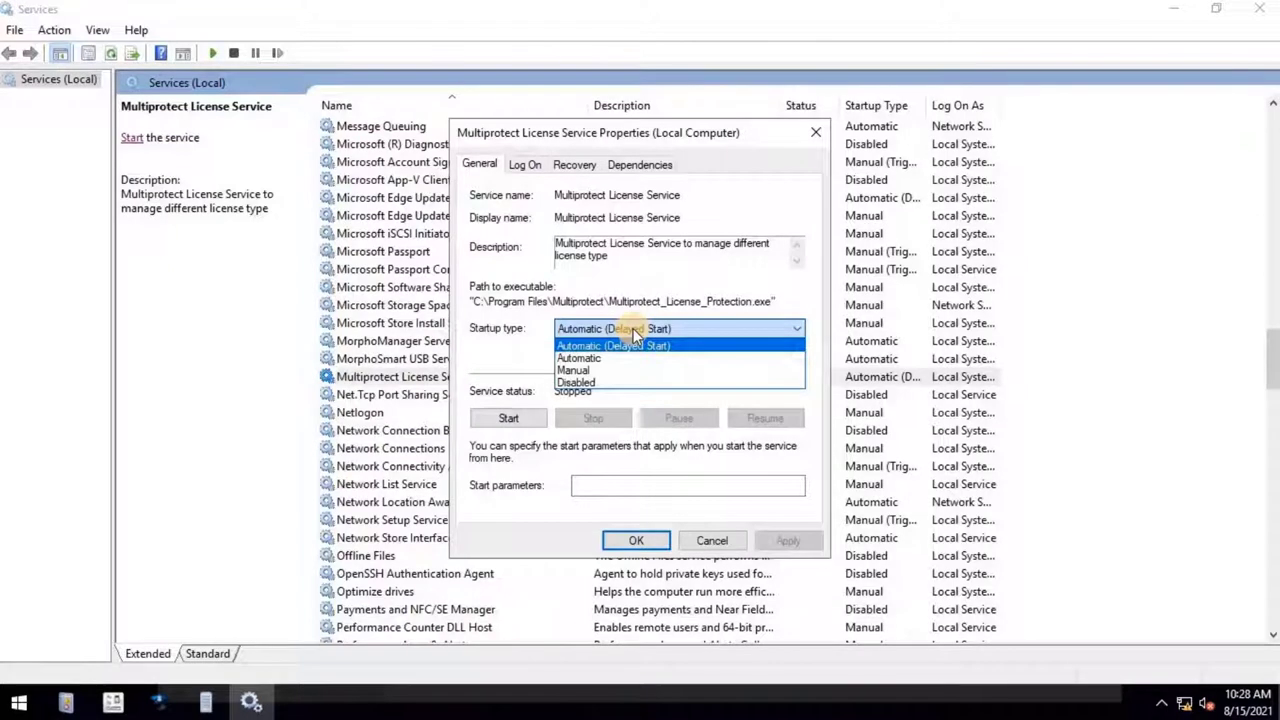
click(626, 336)
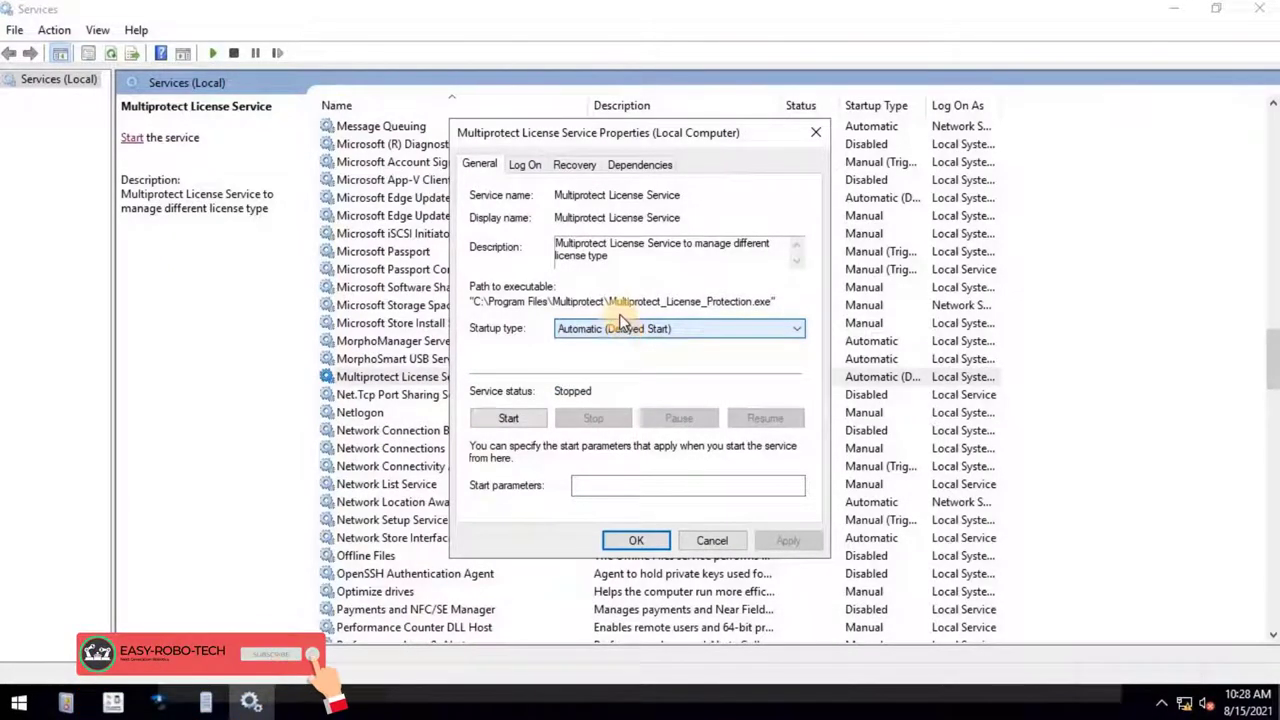
click(614, 312)
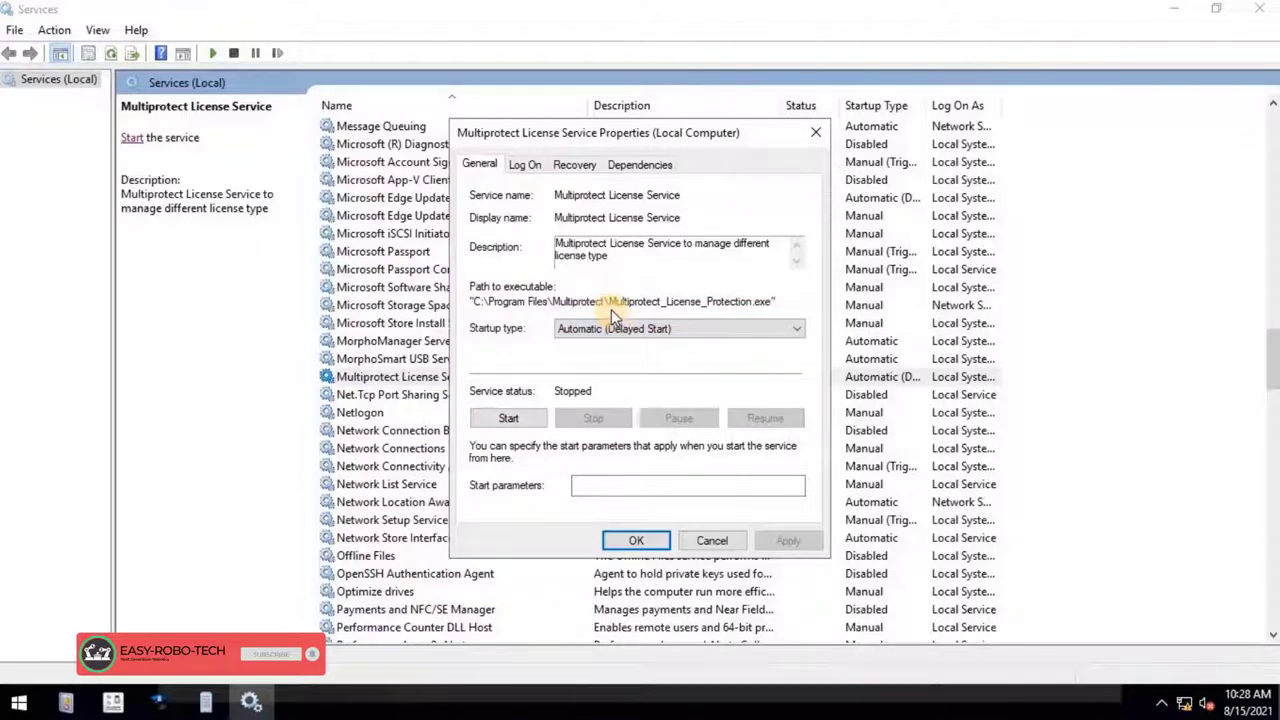
double_click(638, 334)
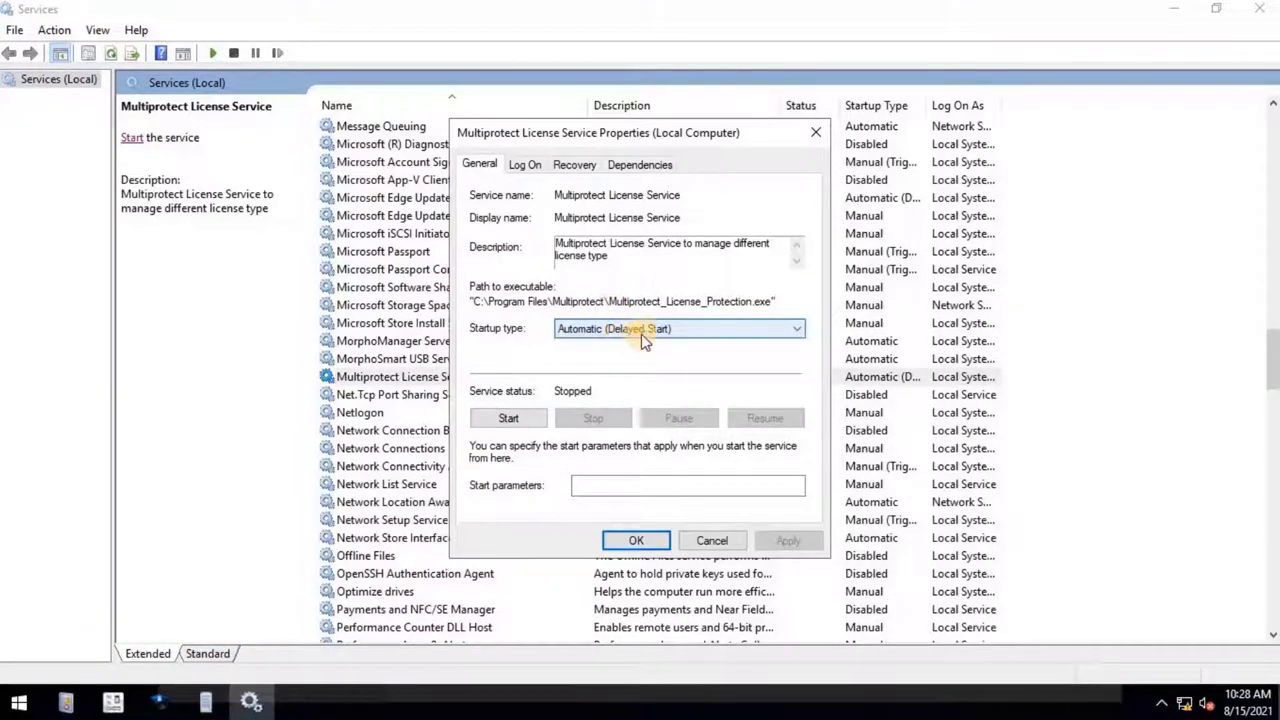
click(522, 425)
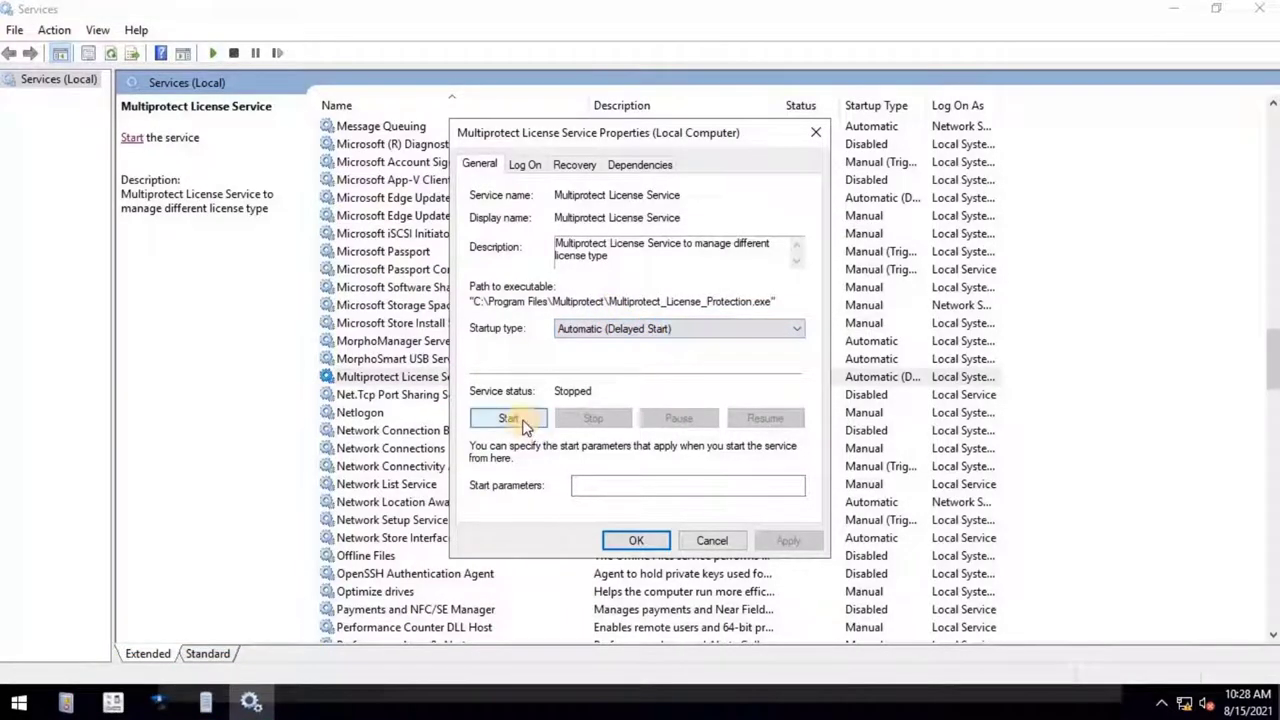
click(522, 425)
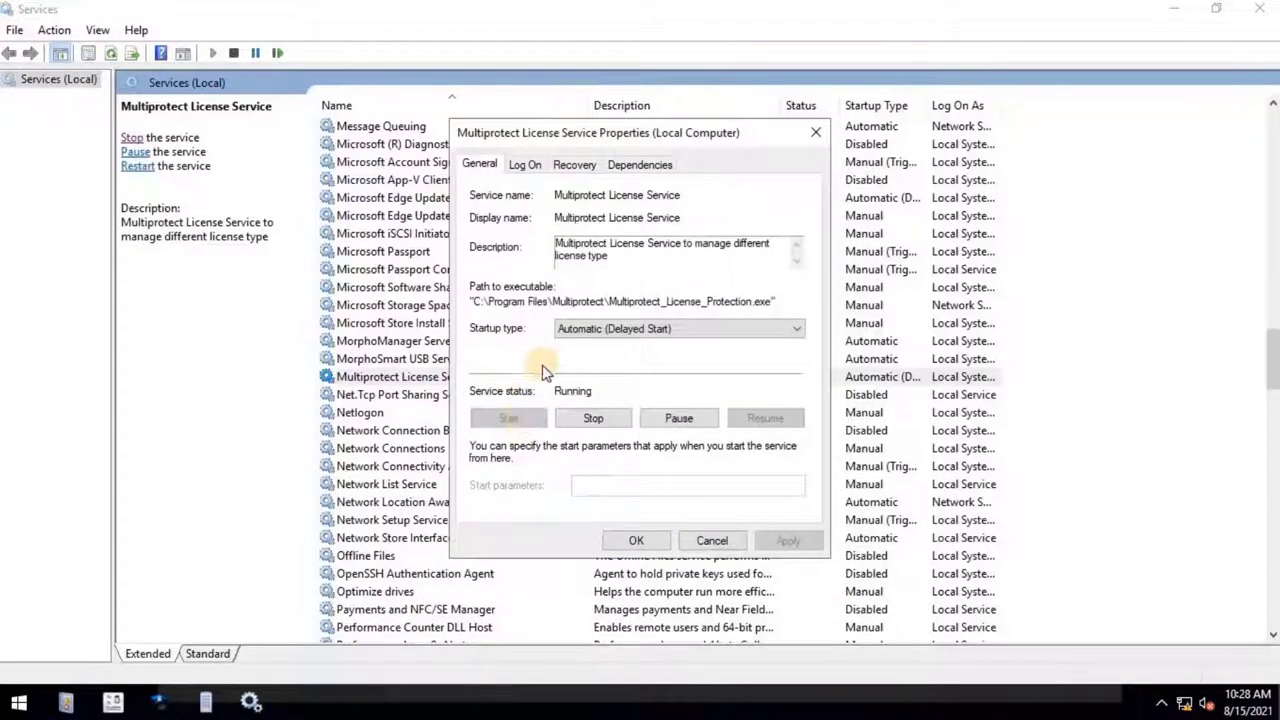
click(795, 143)
Step: Confirm Multiprotect License Service and MorphoManager Server both show Running, then minimize Services
click(812, 378)
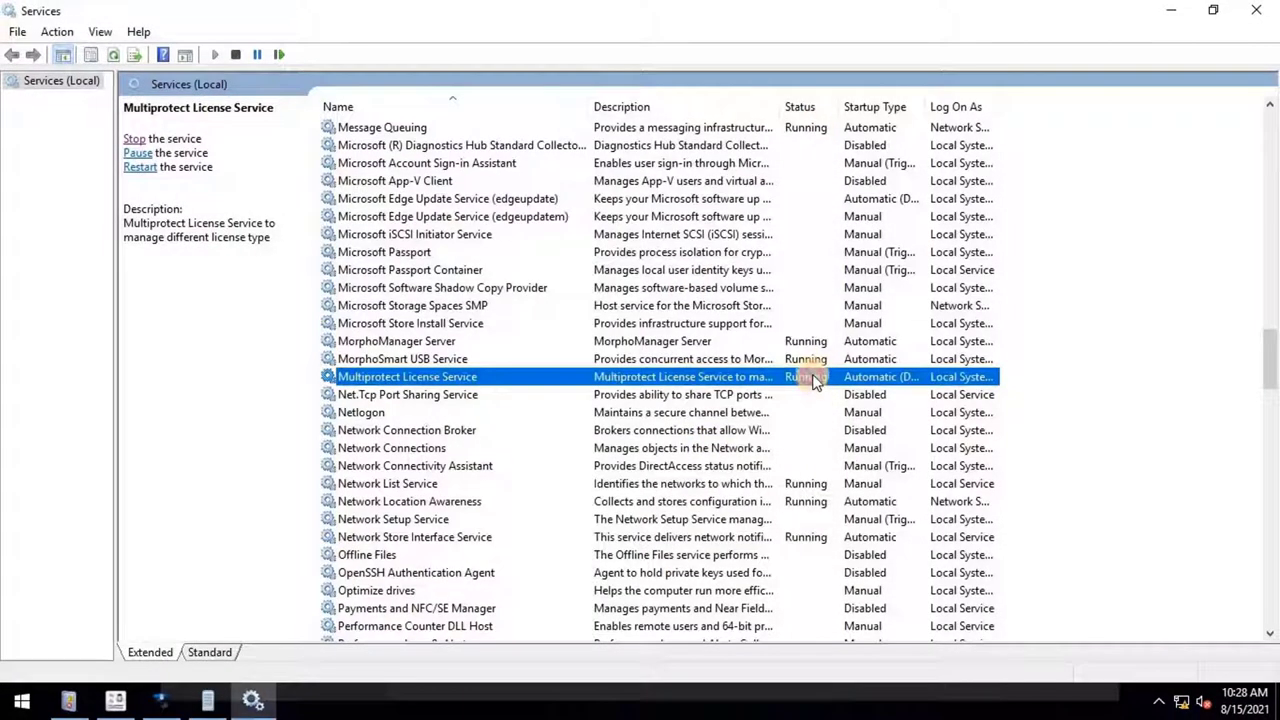
click(806, 343)
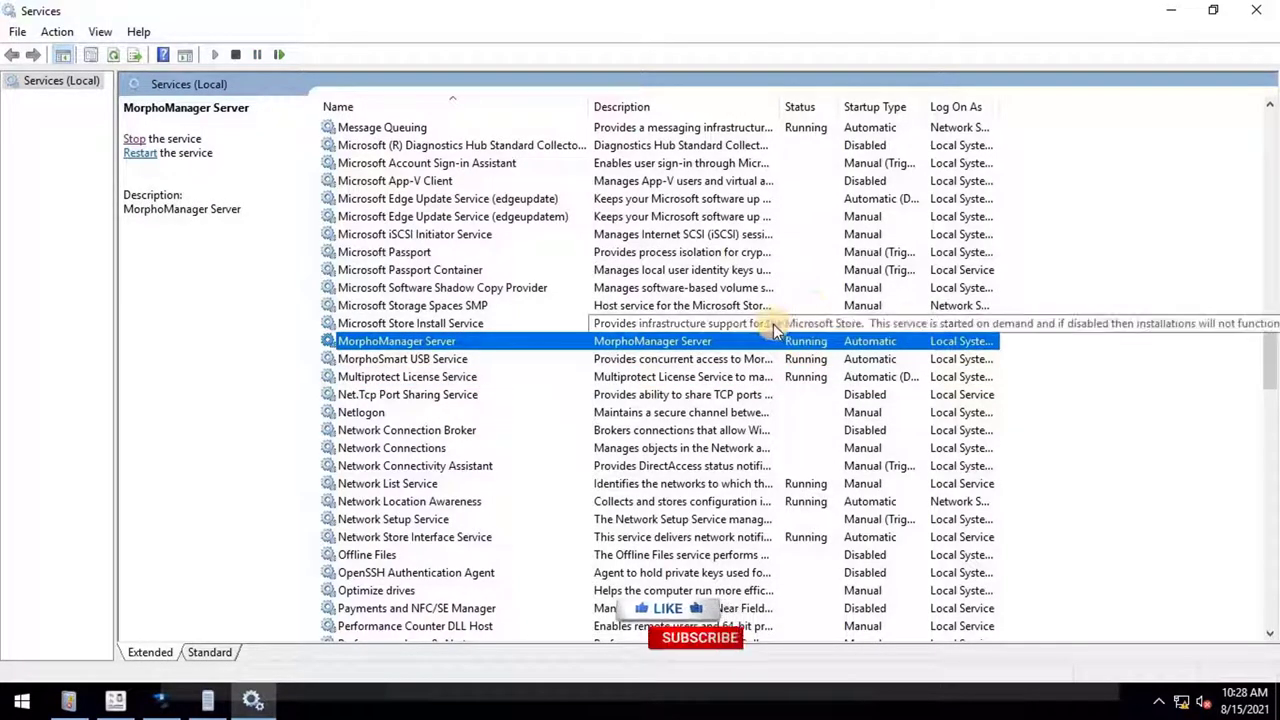
click(1163, 8)
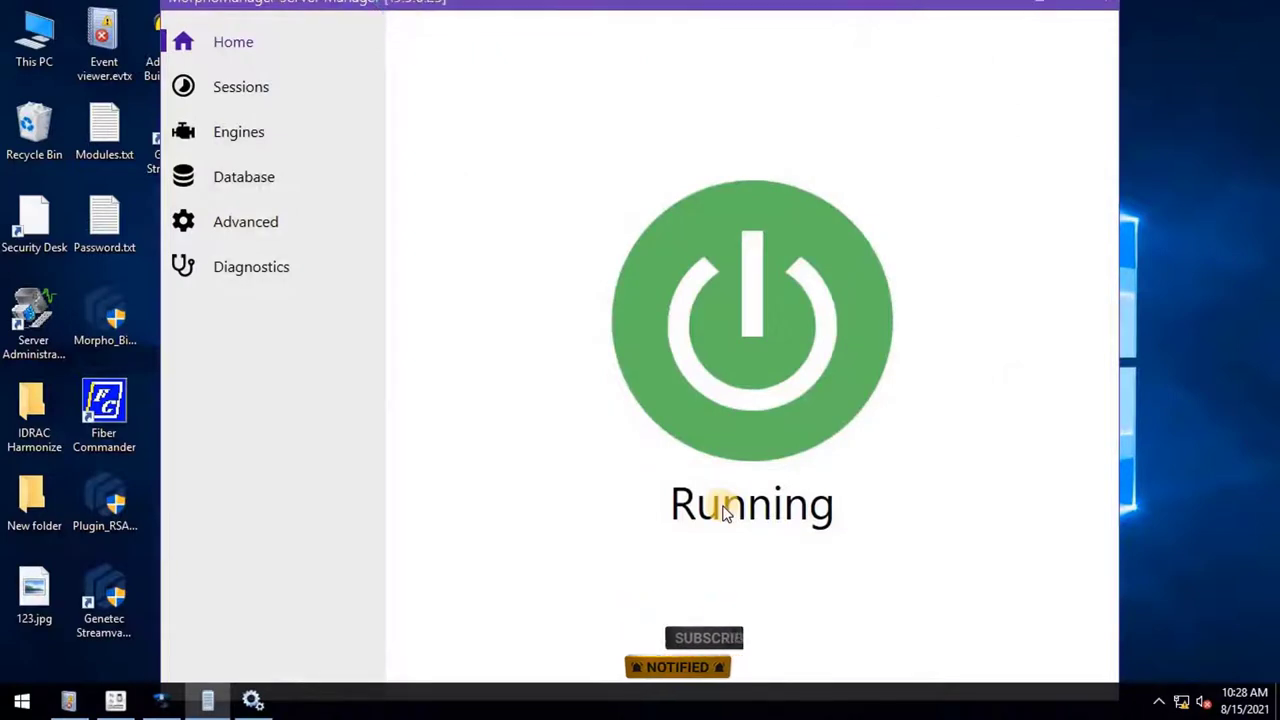
Step: Show the Engines page with EmailSenderEngine and IndexRebuildEngine Running, window fully visible
click(250, 146)
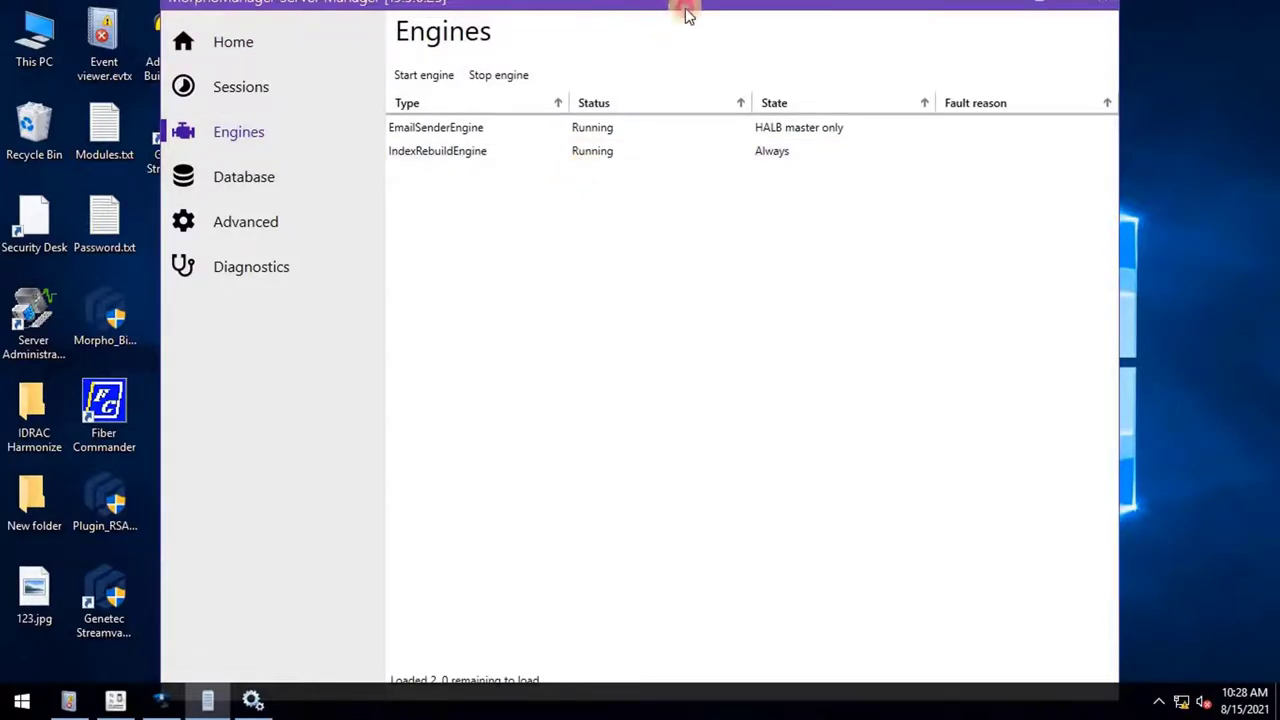
drag(684, 7, 686, 43)
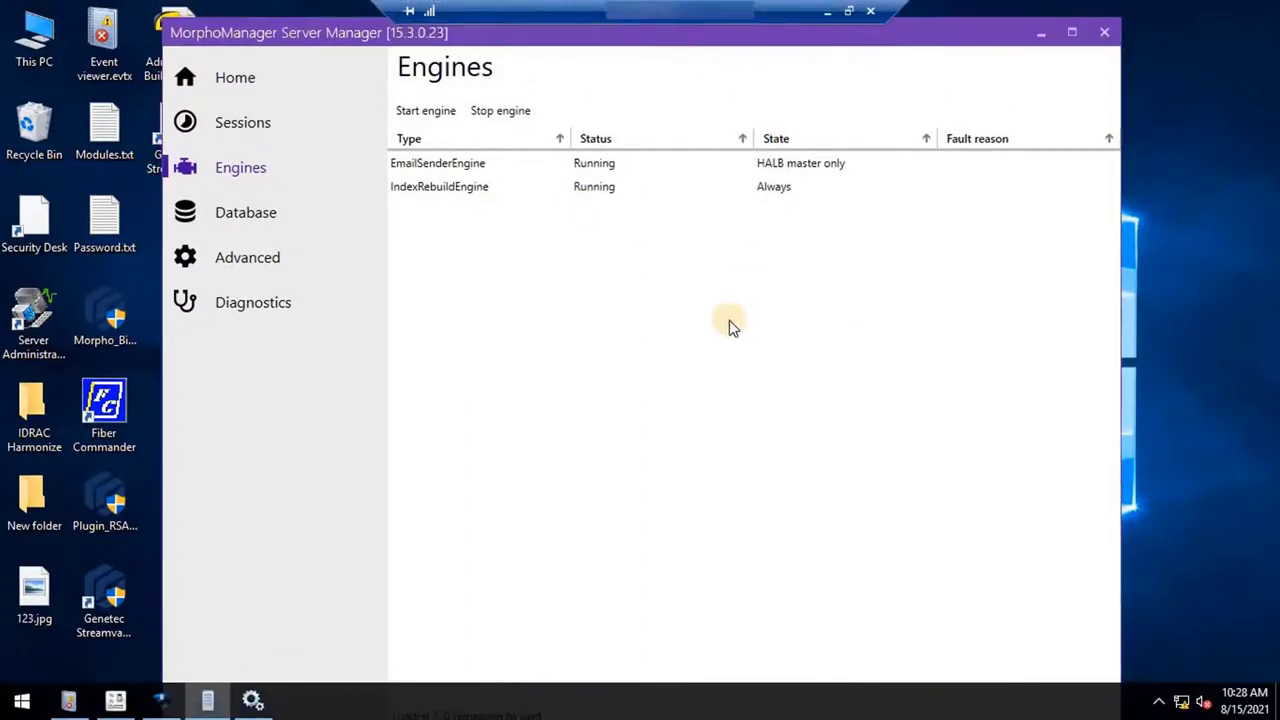